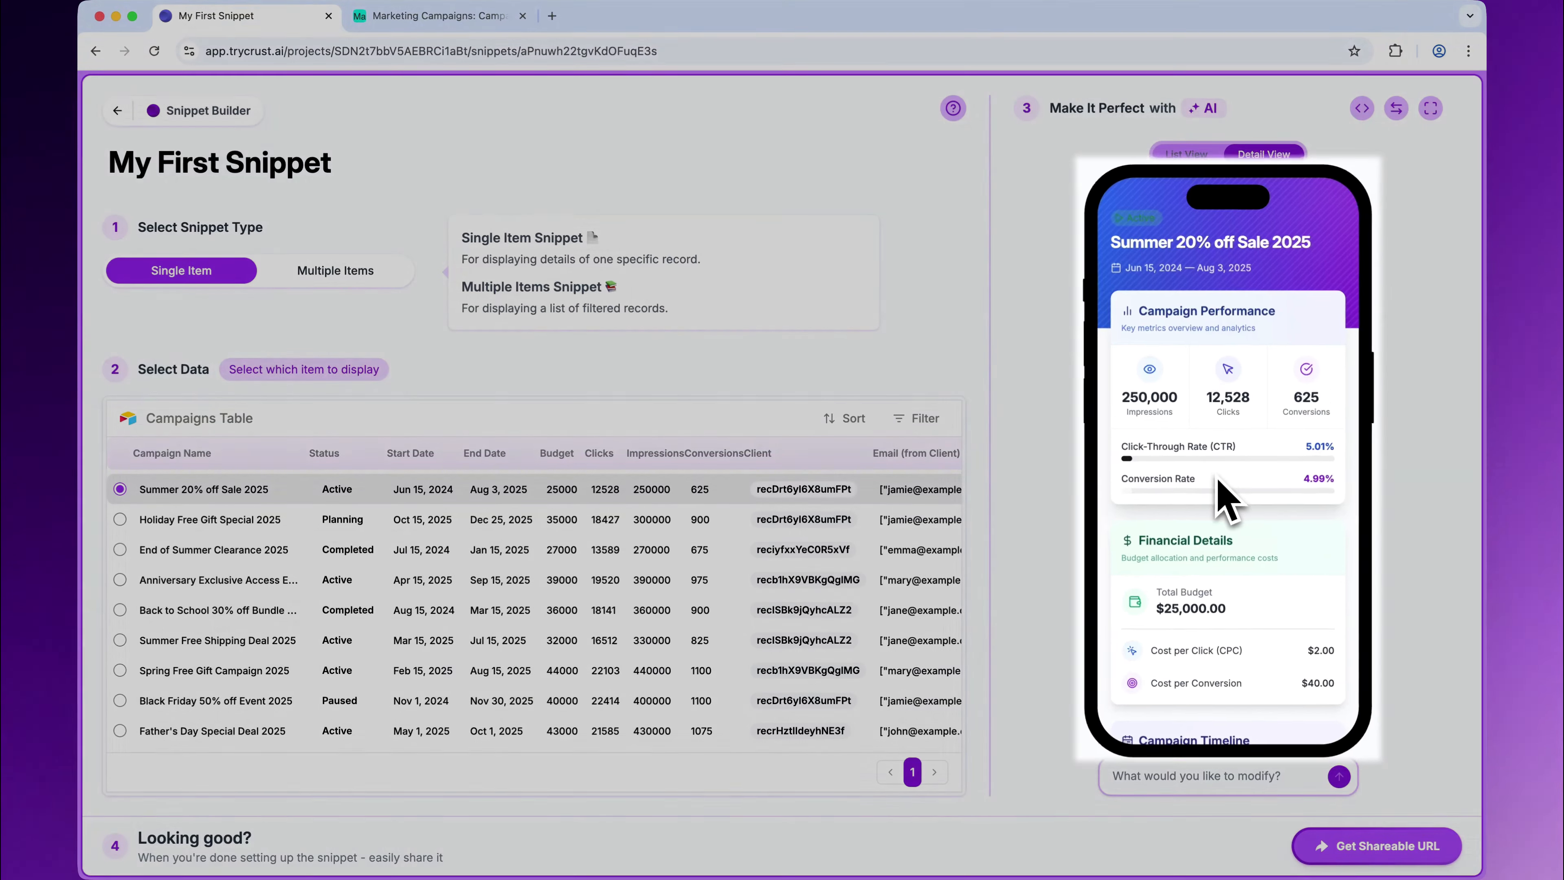
Look through the Summer 20% off Sale 2025 detail preview and the records in the Campaigns Table.
scroll(1223, 536, down, 8)
scroll(1226, 601, up, 10)
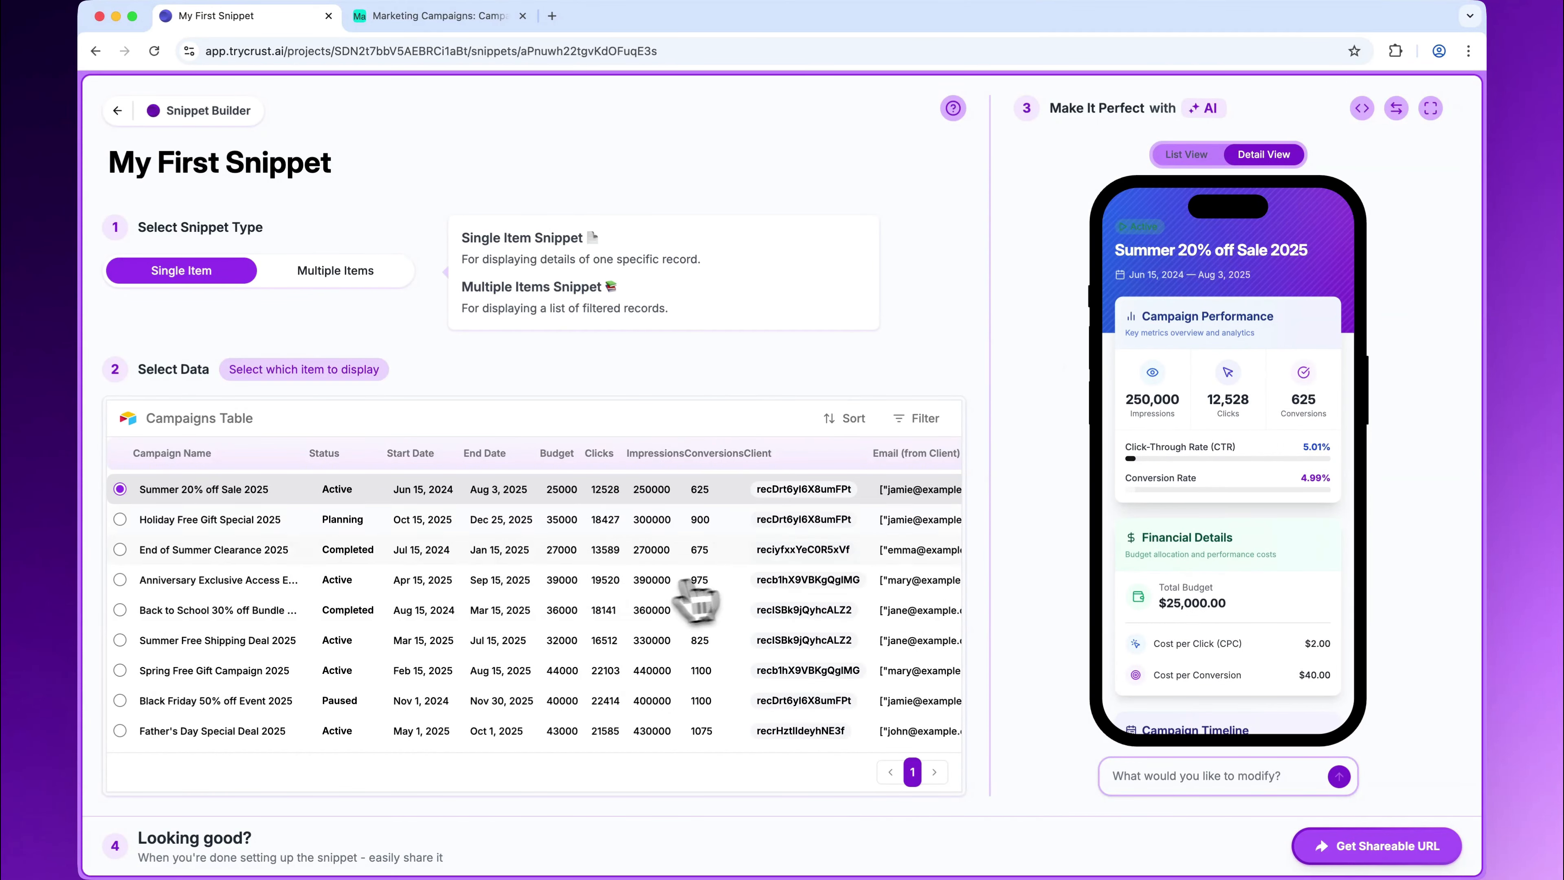
scroll(576, 619, down, 5)
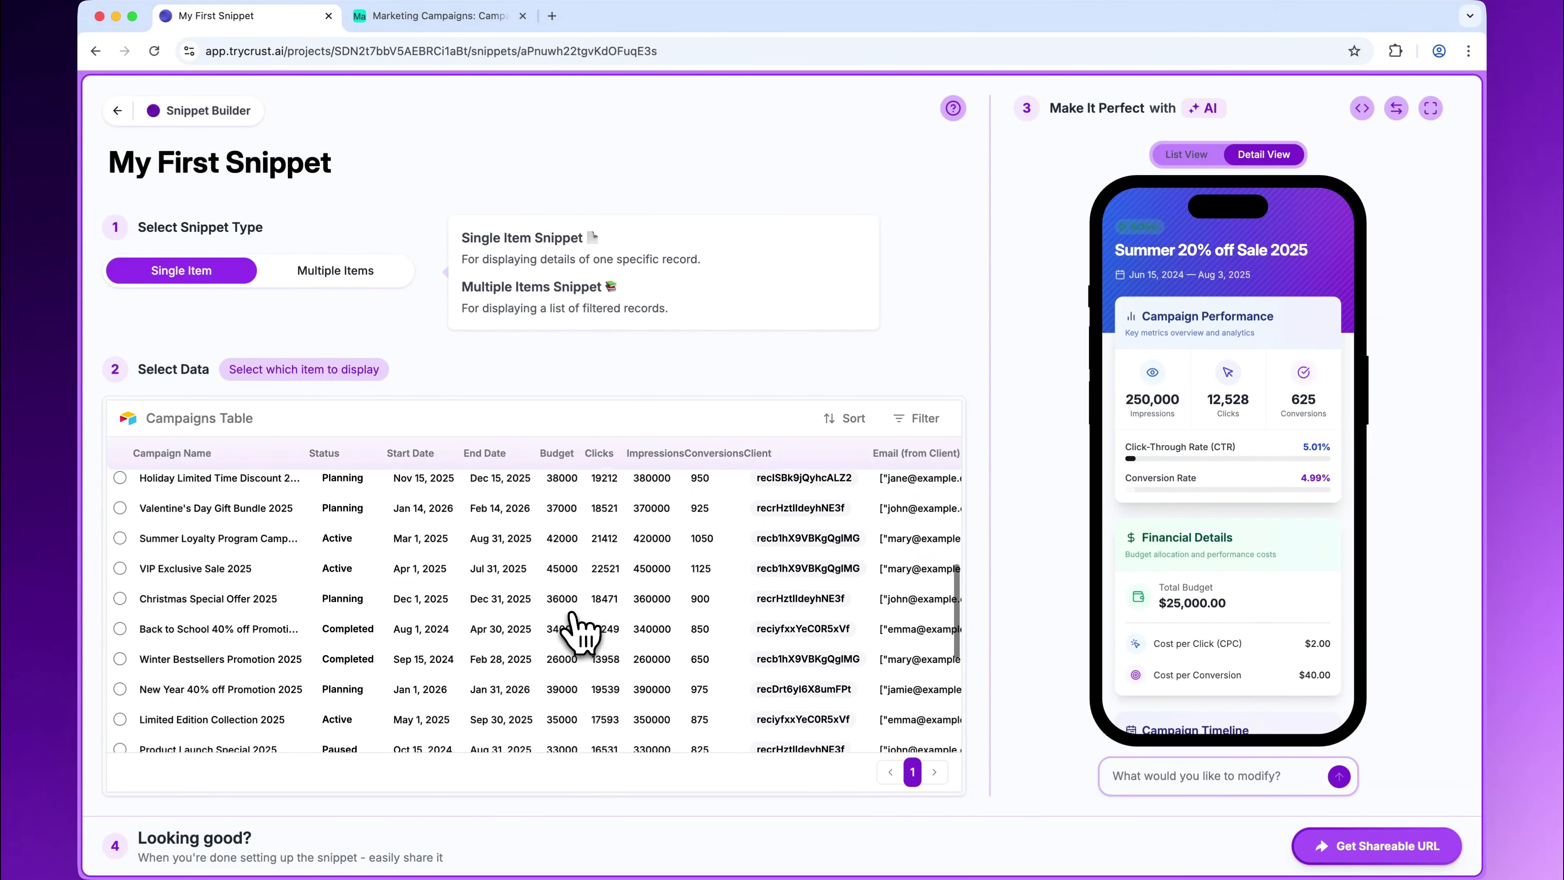
scroll(579, 631, down, 10)
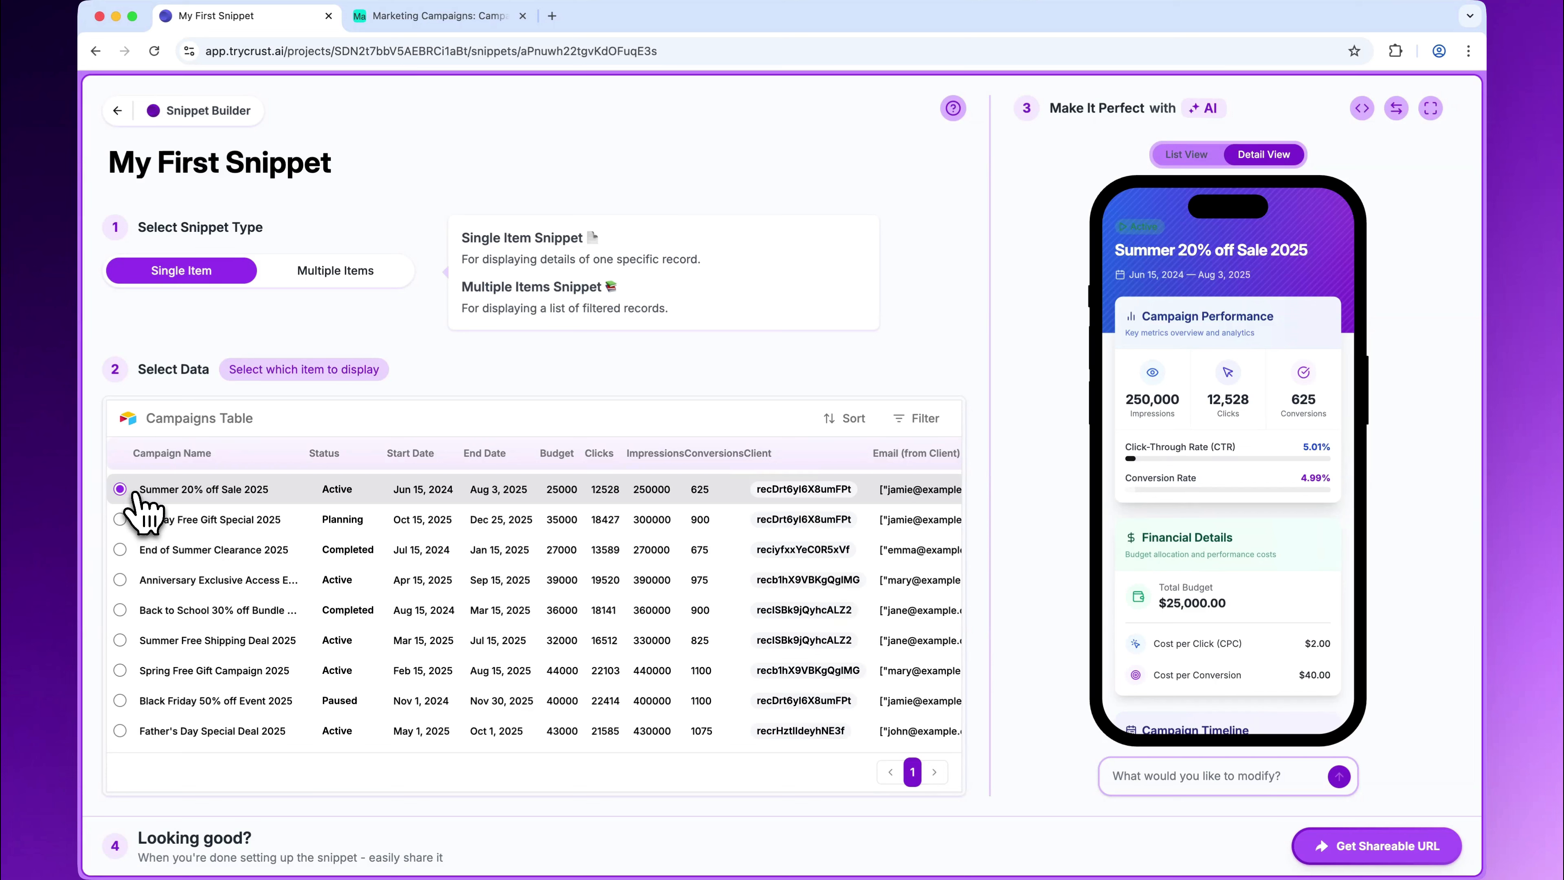
Preview the other campaigns from Holiday Free Gift Special to Father's Day Special Deal, and reselect Summer 20% off Sale 2025.
click(121, 521)
click(120, 550)
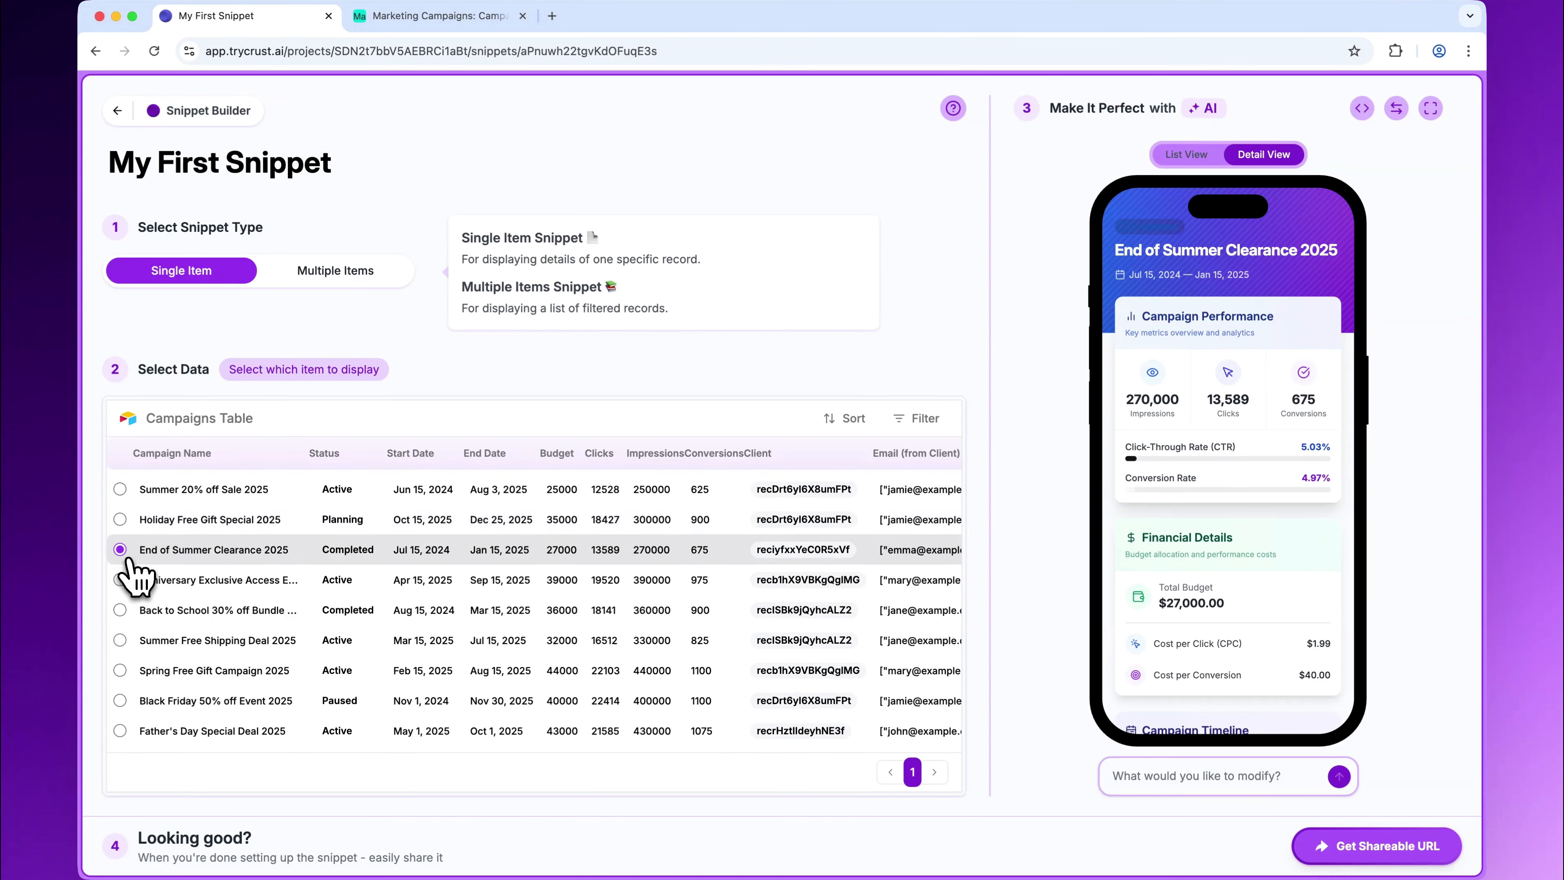
click(120, 581)
click(120, 609)
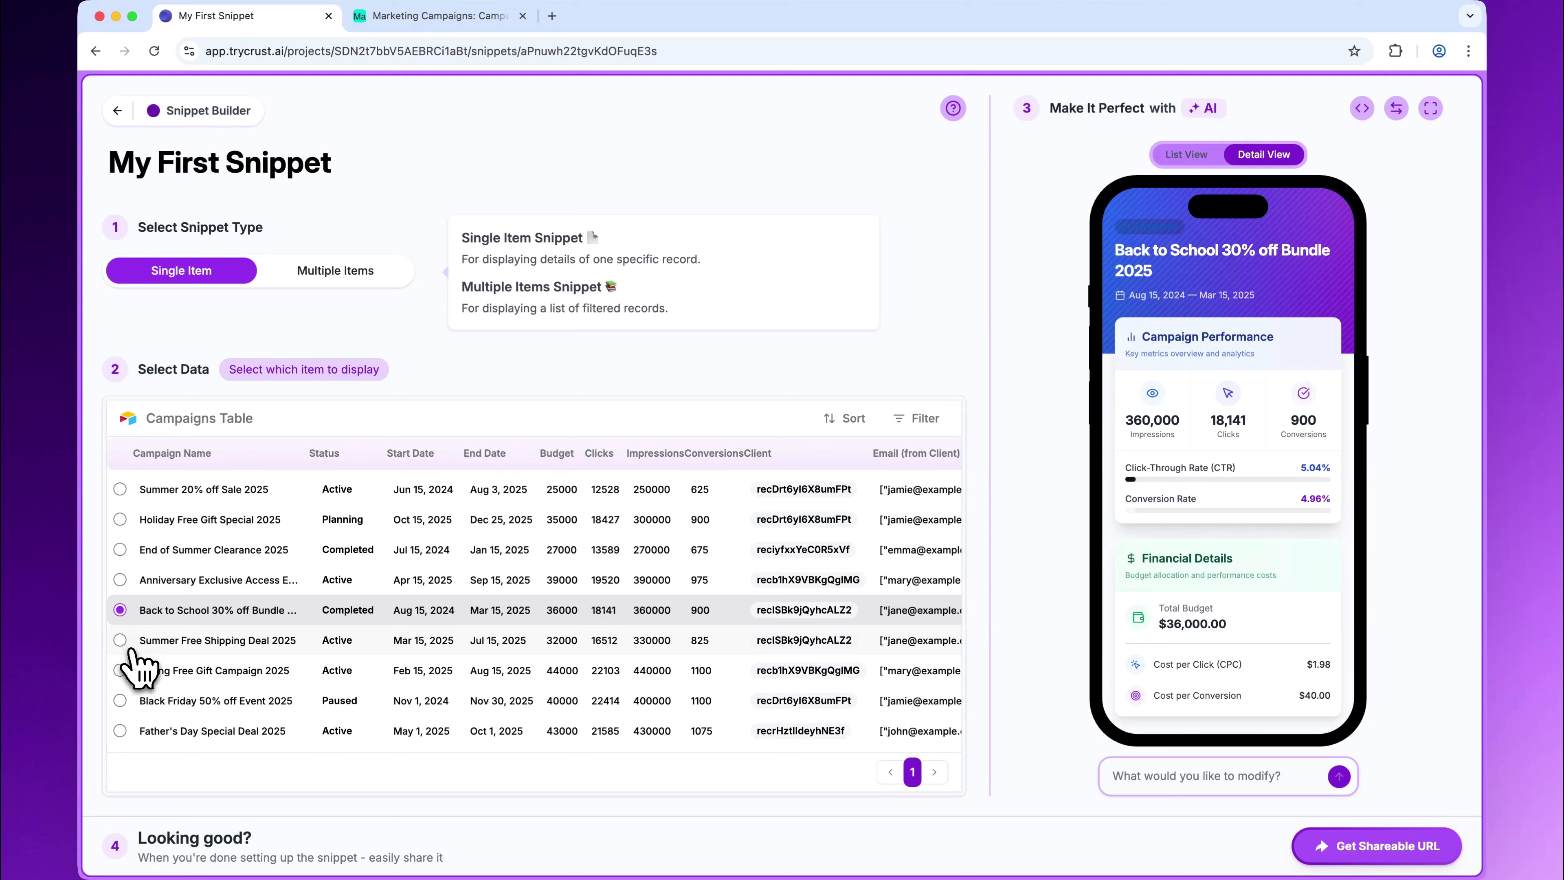
click(121, 640)
click(121, 670)
click(121, 701)
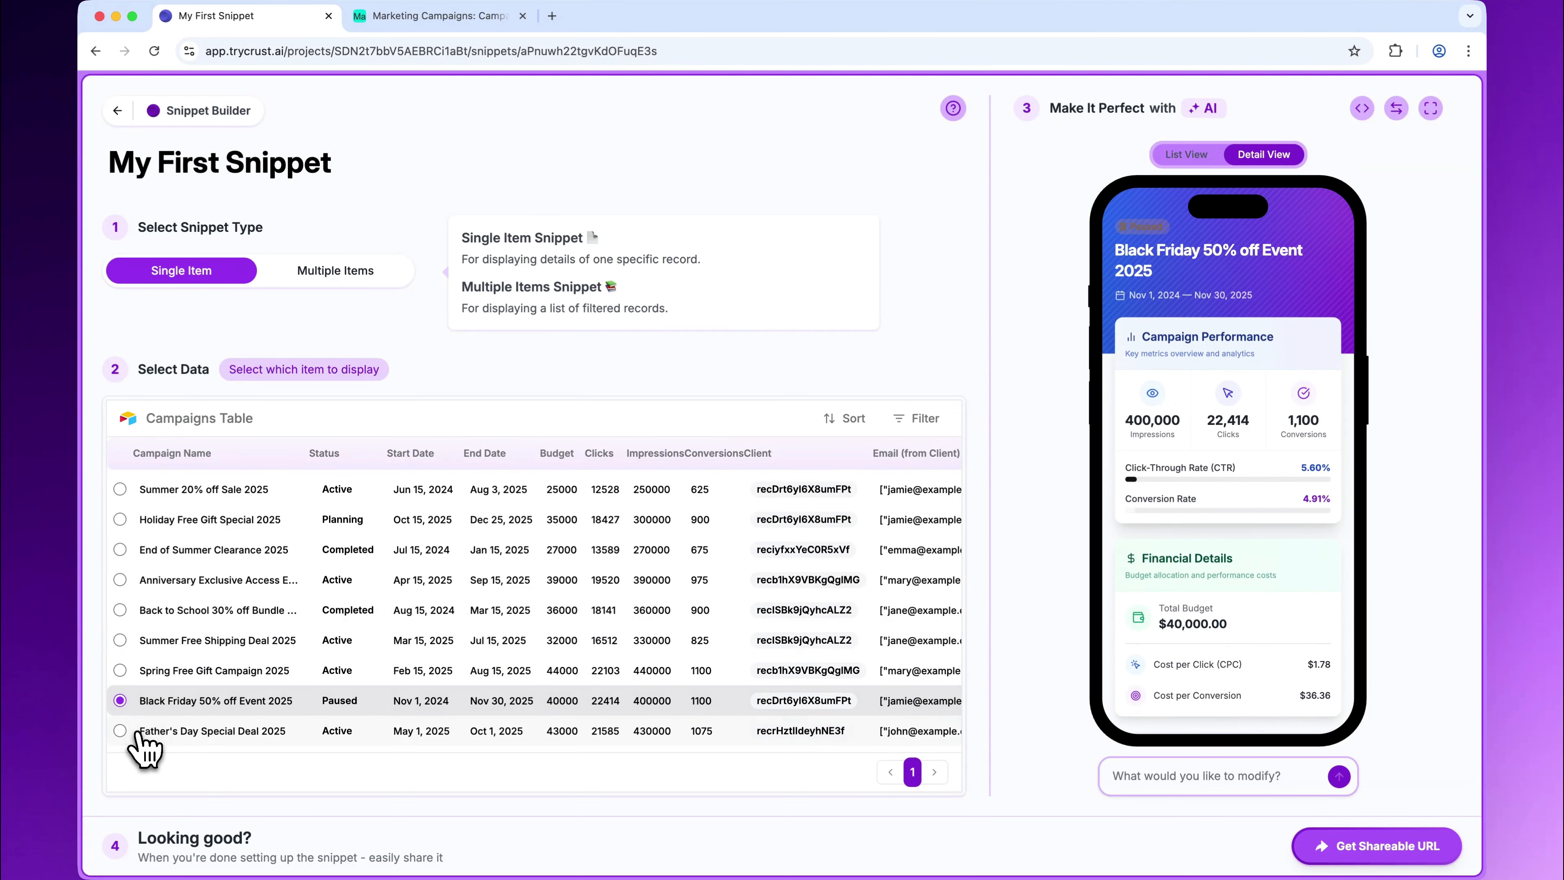
click(121, 731)
click(121, 489)
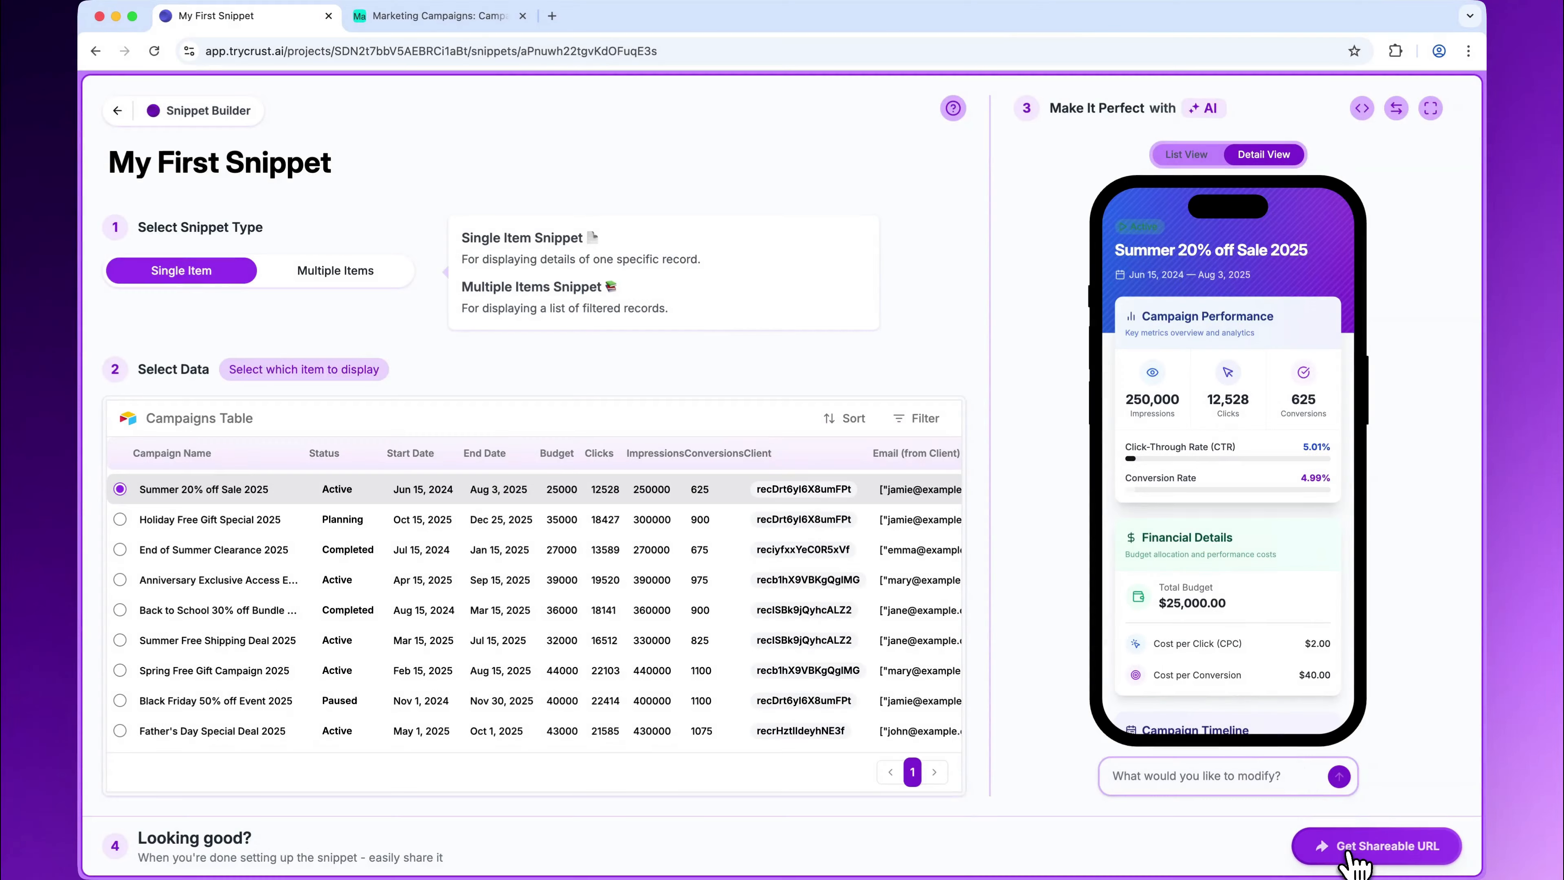
Get the shareable URL for the single-item snippet, review the shared page it opens, and close that page.
click(1399, 842)
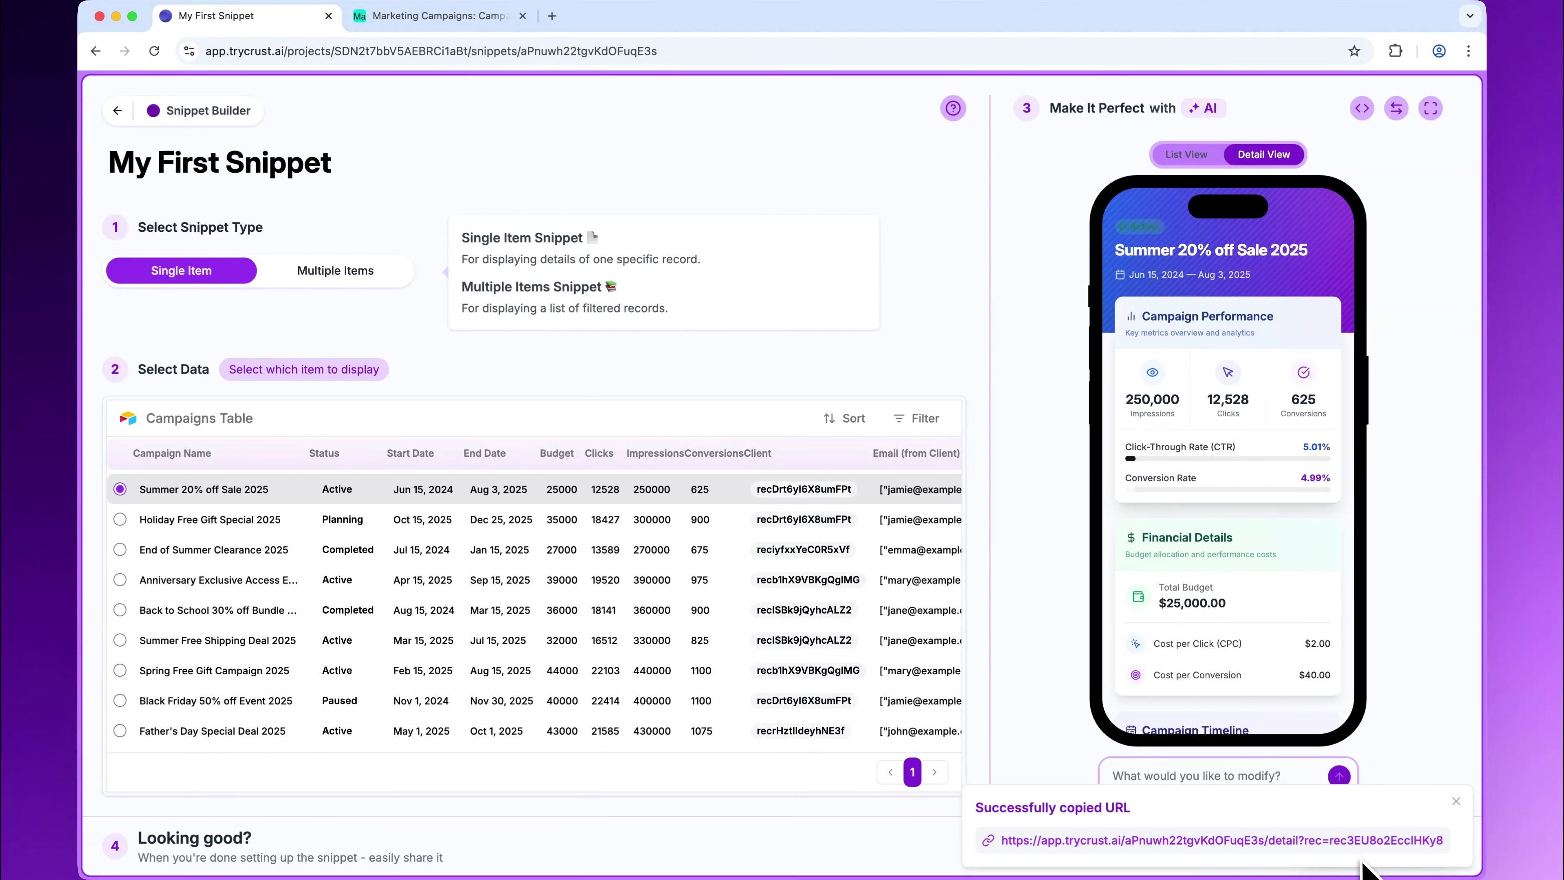
click(1349, 842)
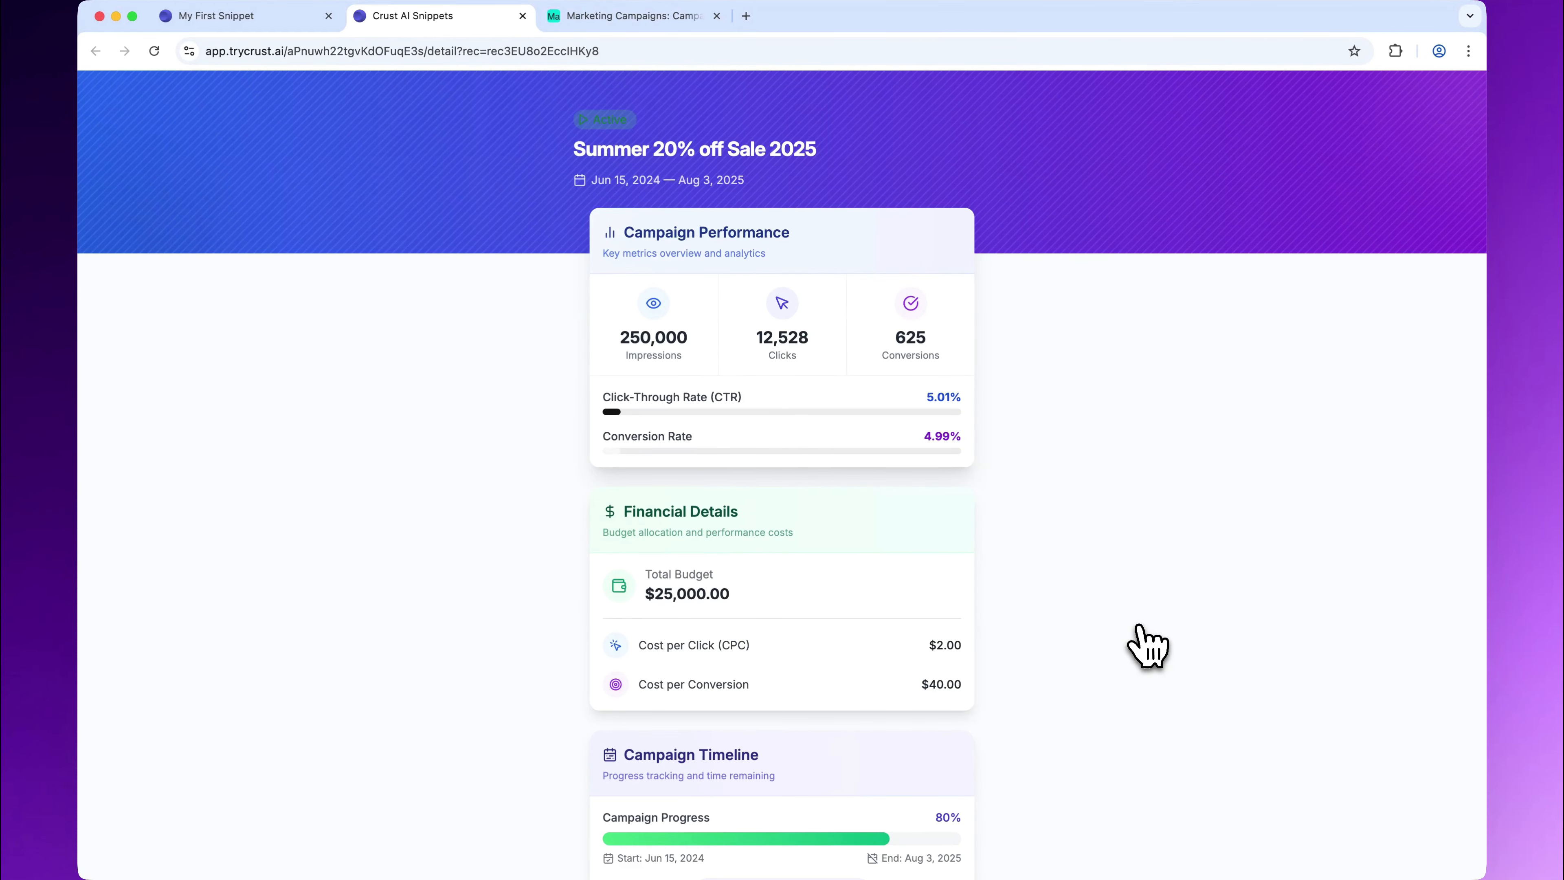
scroll(901, 339, down, 10)
scroll(859, 297, up, 10)
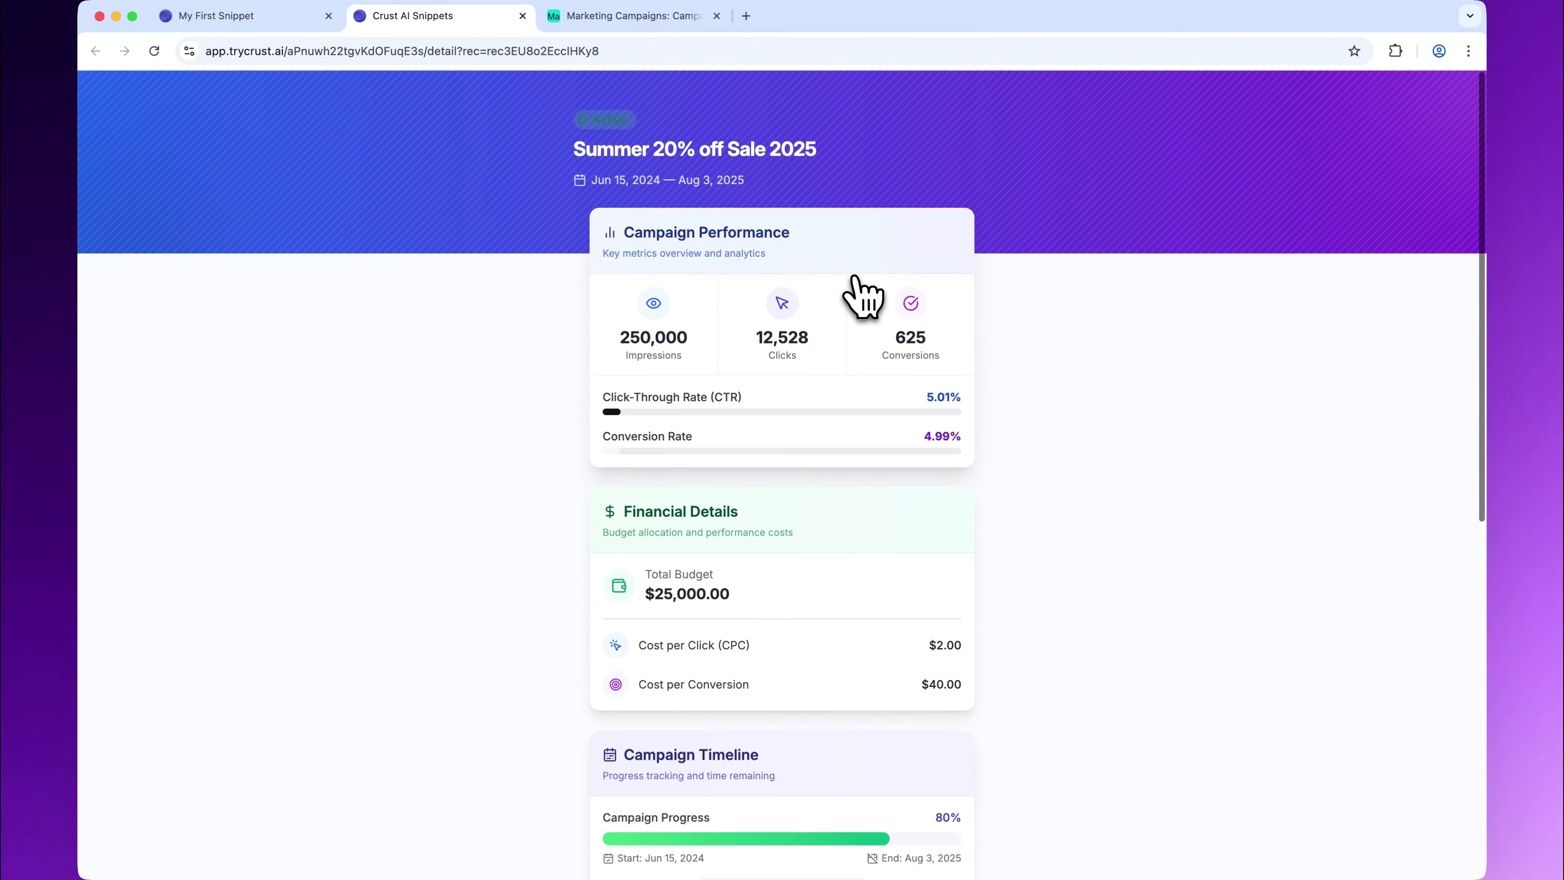
click(522, 16)
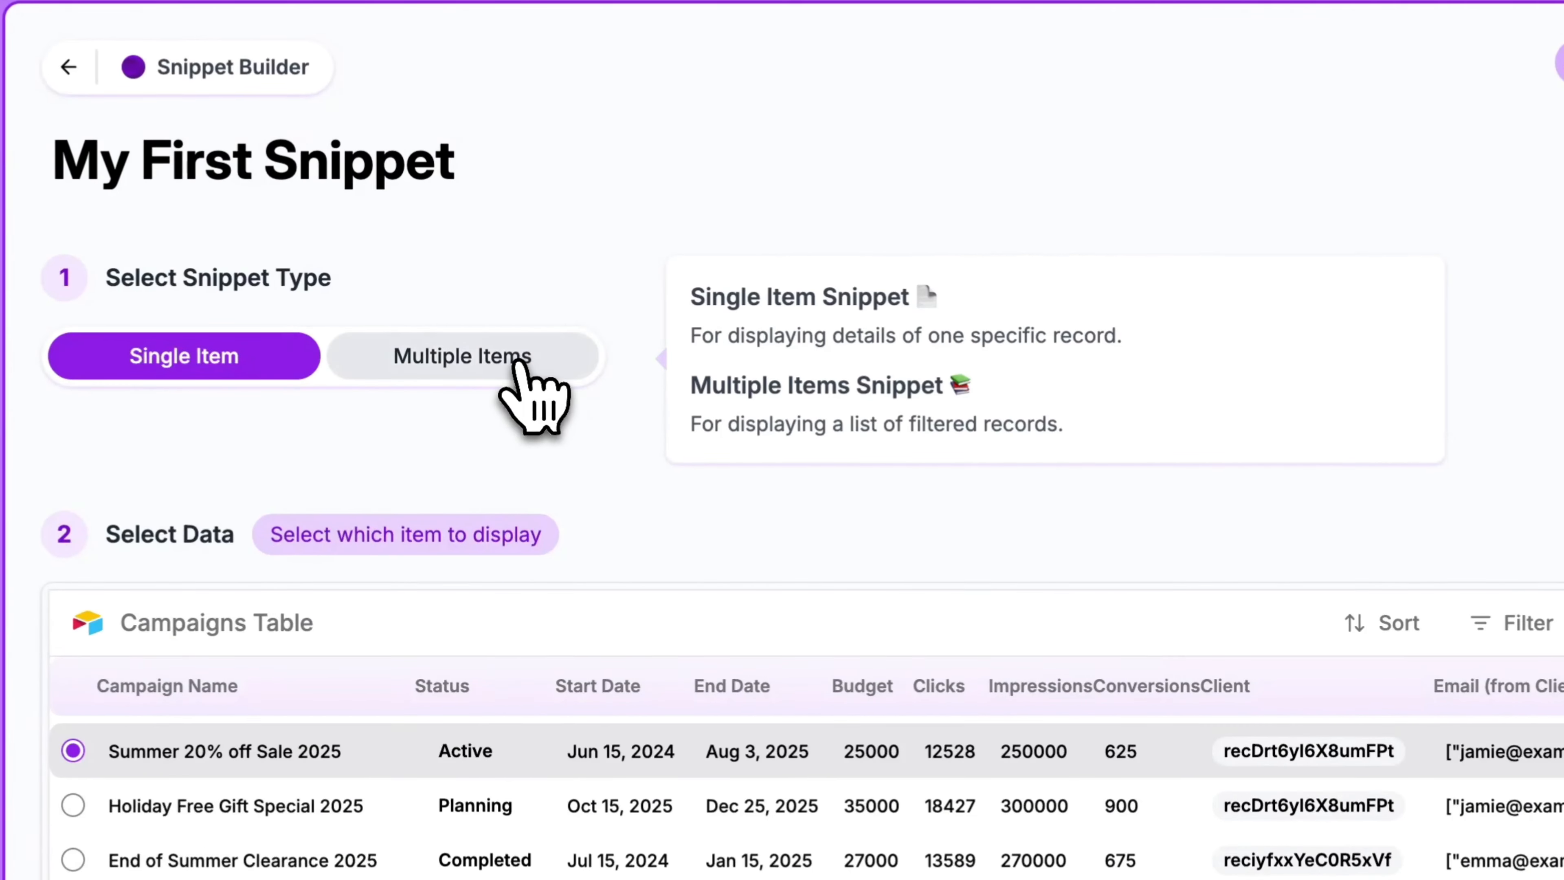
Change the snippet type to Multiple Items and look through the campaign list in the preview.
click(368, 275)
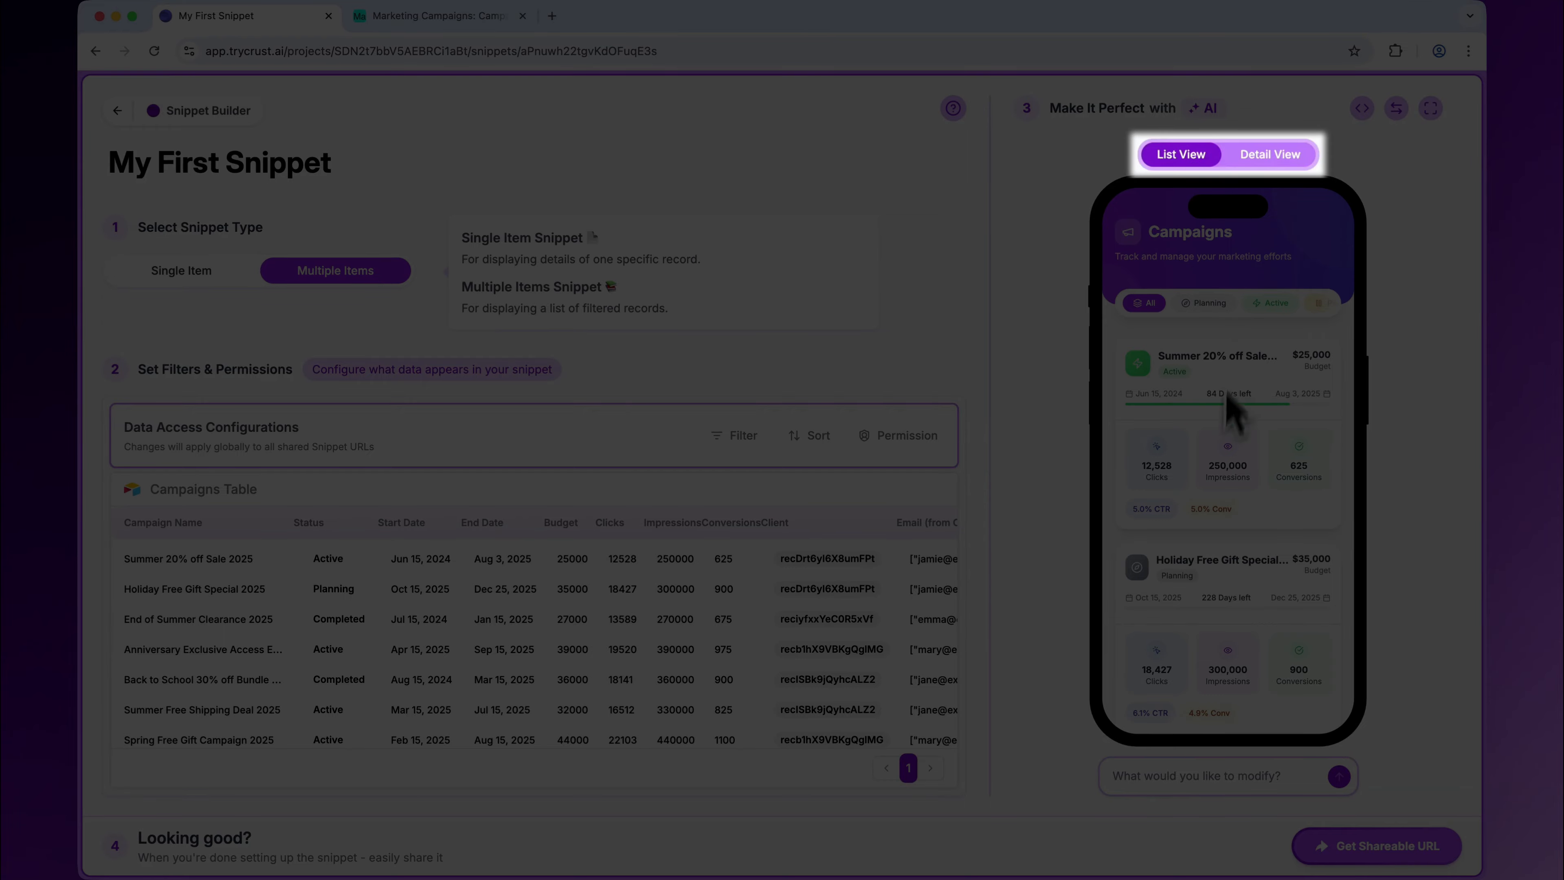
scroll(1224, 431, down, 5)
scroll(1224, 468, down, 5)
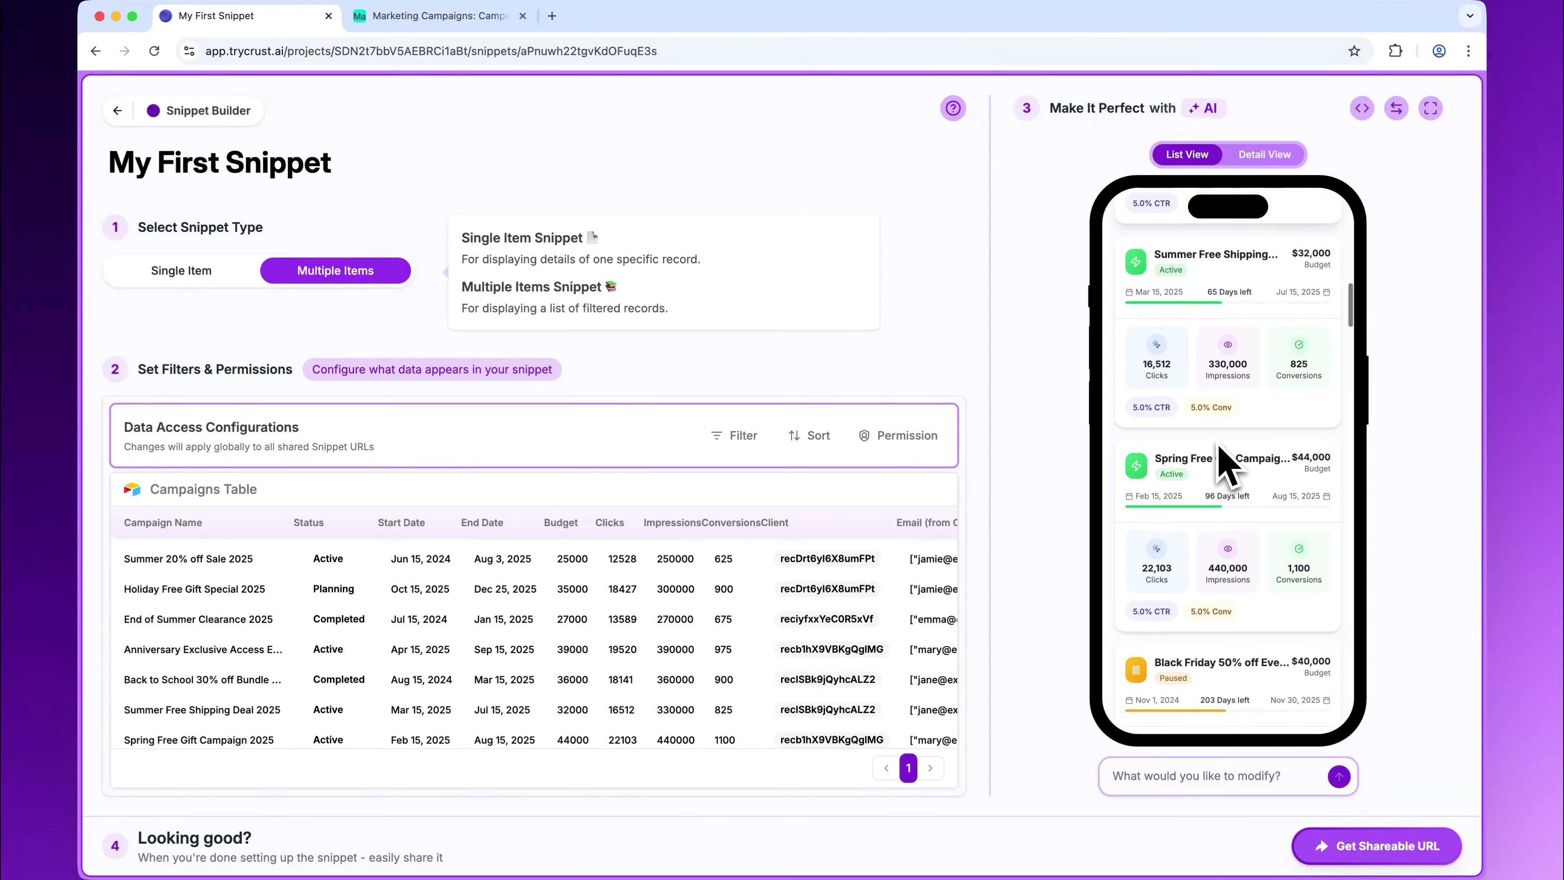
scroll(1222, 460, up, 10)
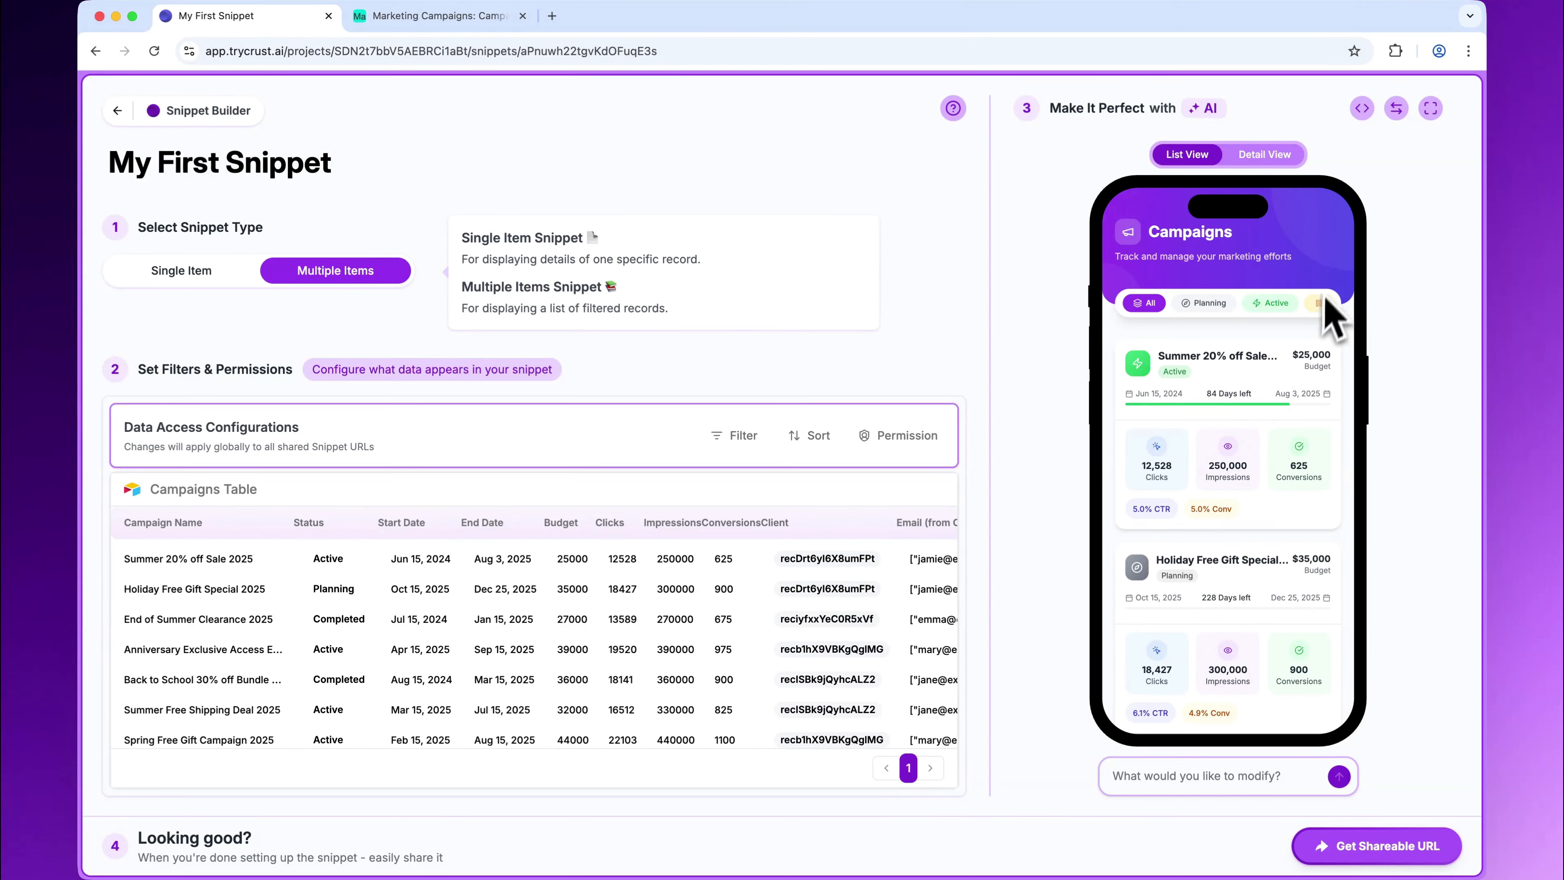
Compare the list and detail views, opening the Summer 20% off Sale and Holiday Free Gift Special details from the list.
click(1266, 157)
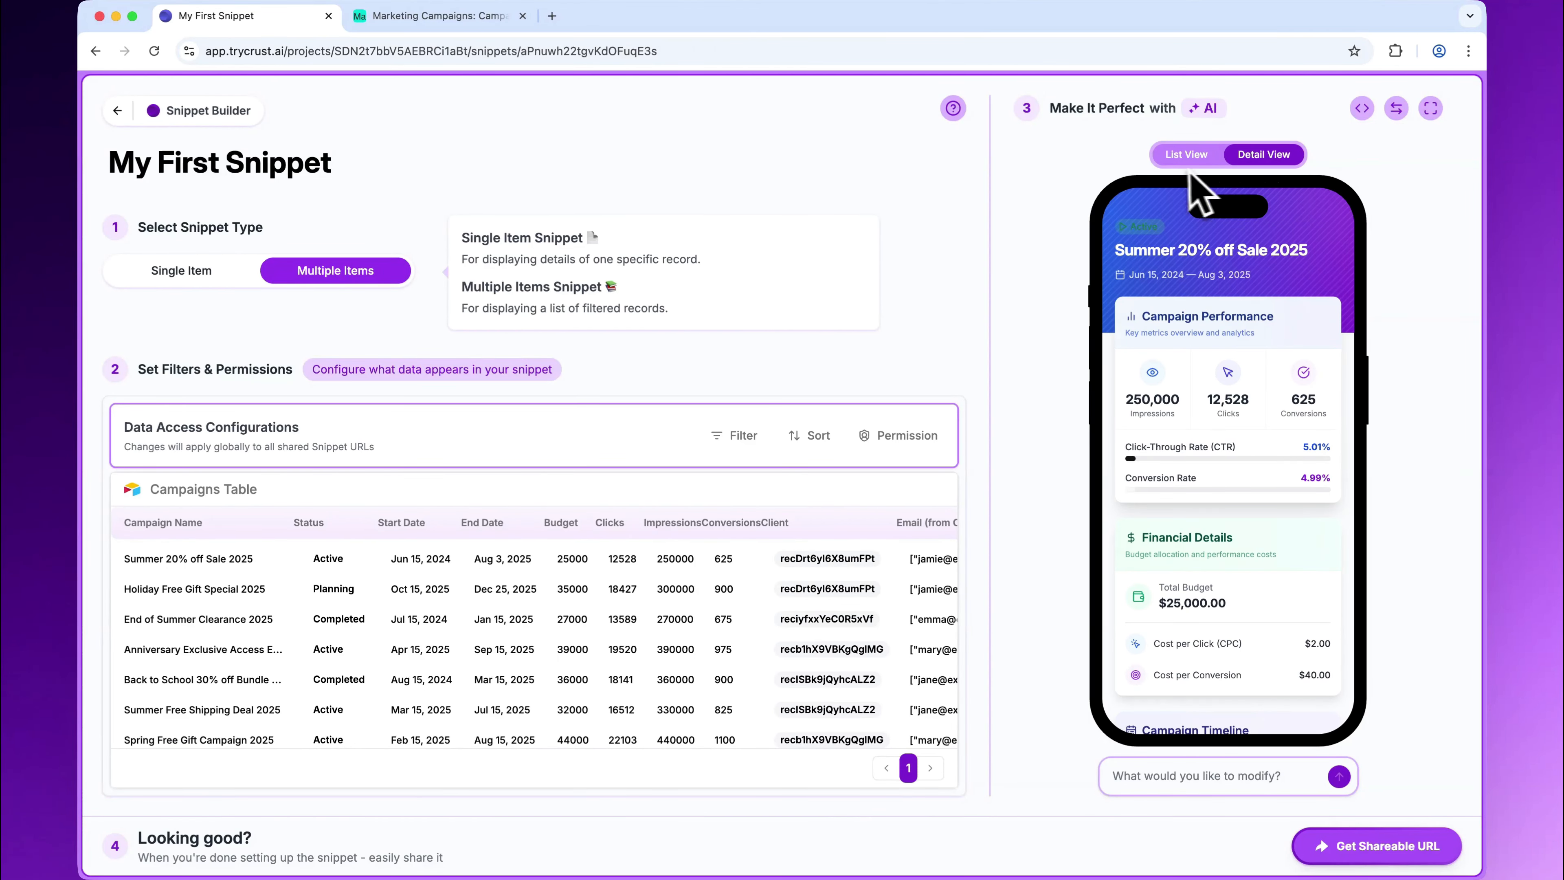
click(1178, 174)
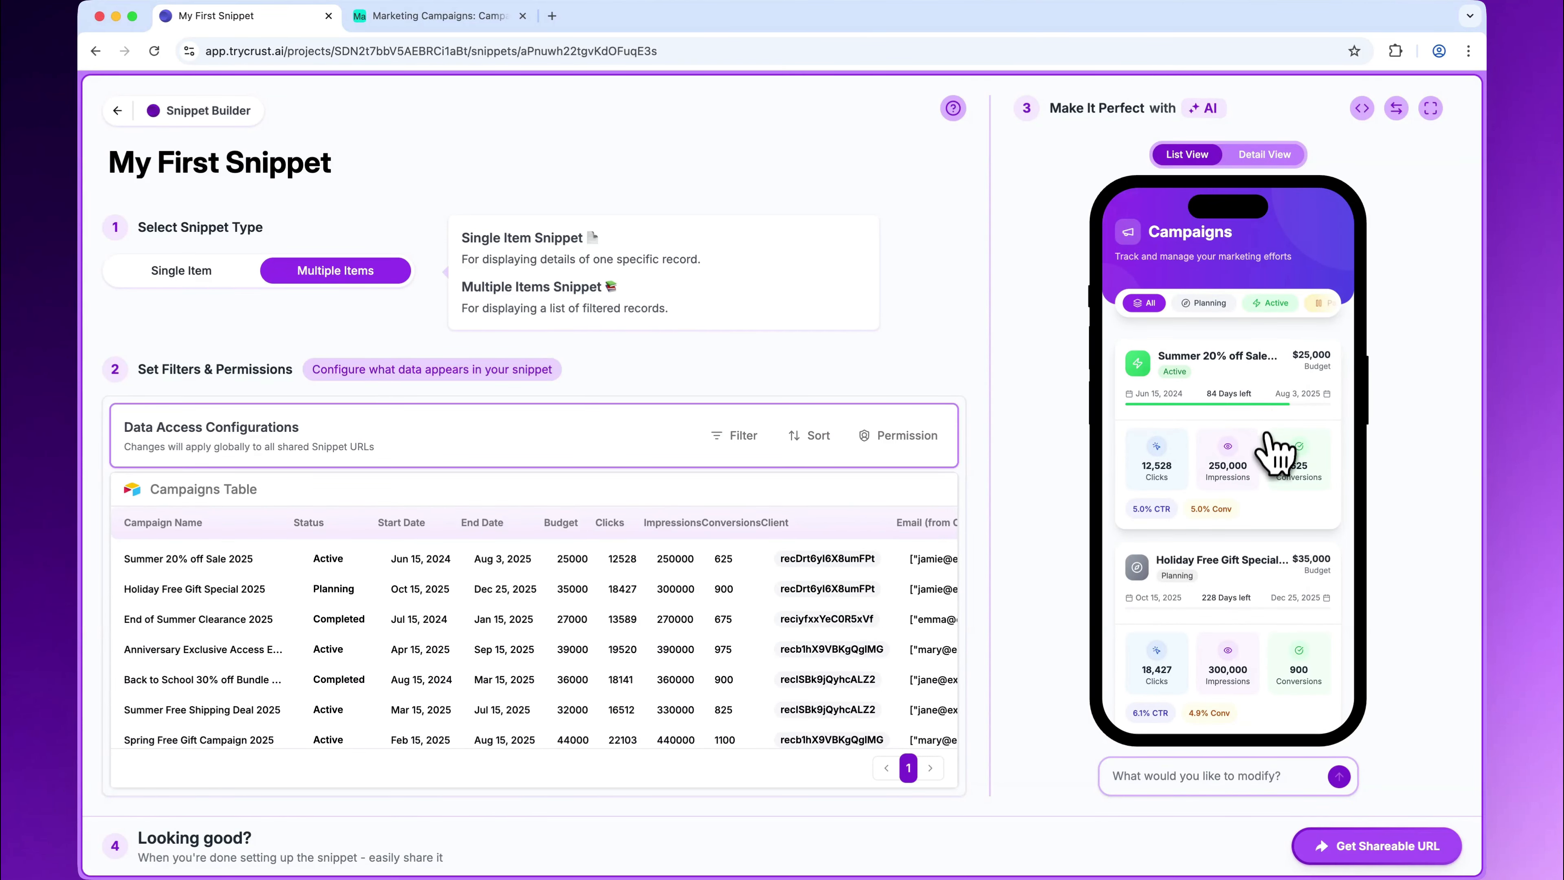
click(1295, 474)
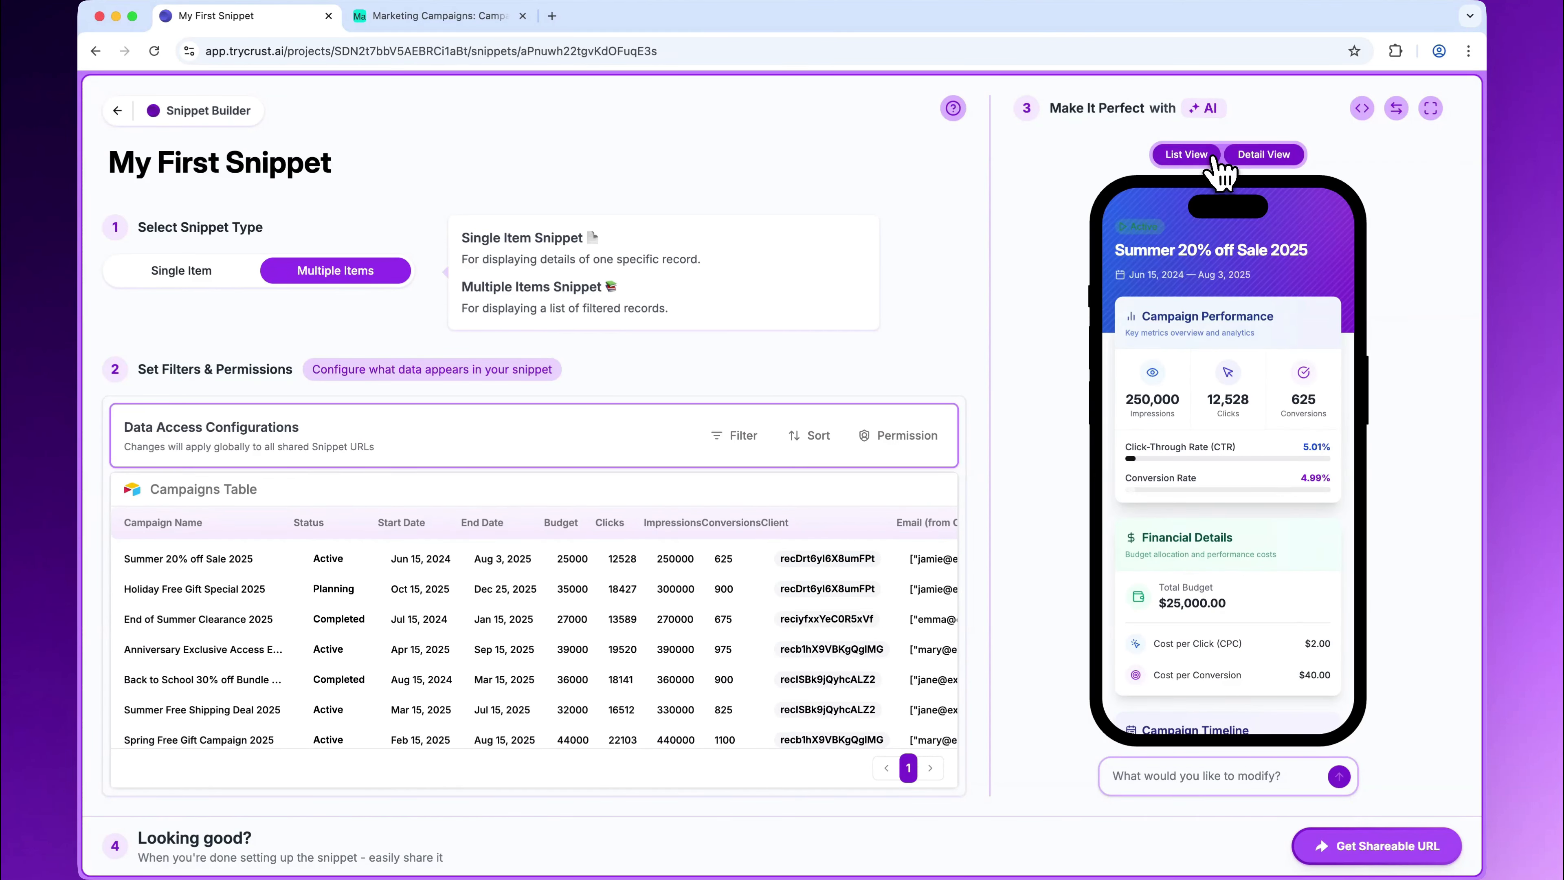
click(1185, 155)
click(1268, 662)
click(1187, 155)
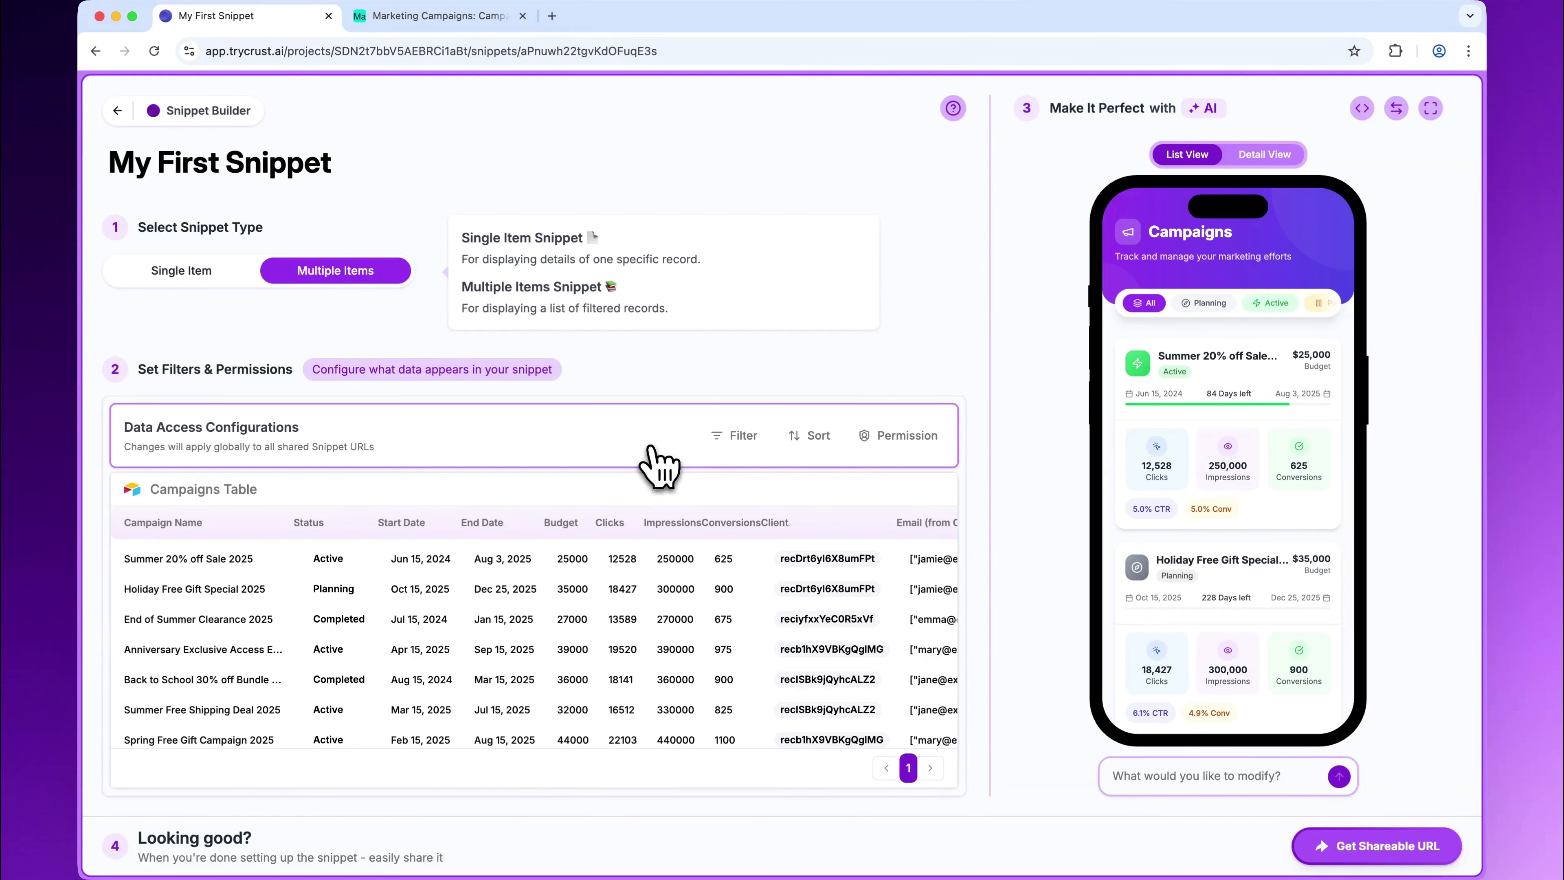
Examine the campaign records and the sort and permission options of the data access configuration.
scroll(683, 534, down, 10)
scroll(680, 523, up, 10)
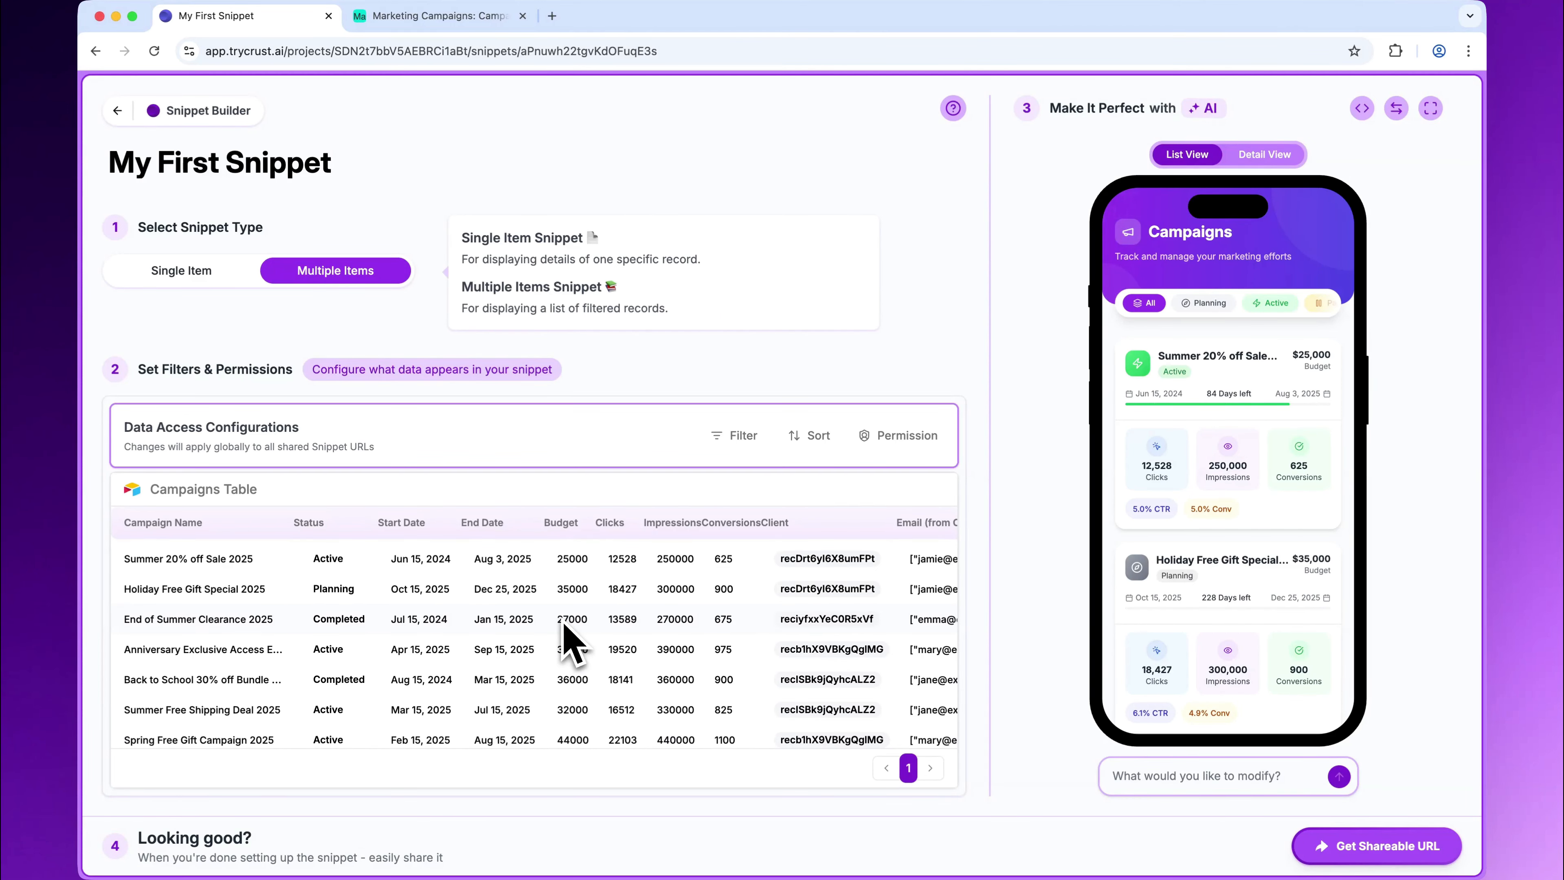
click(810, 441)
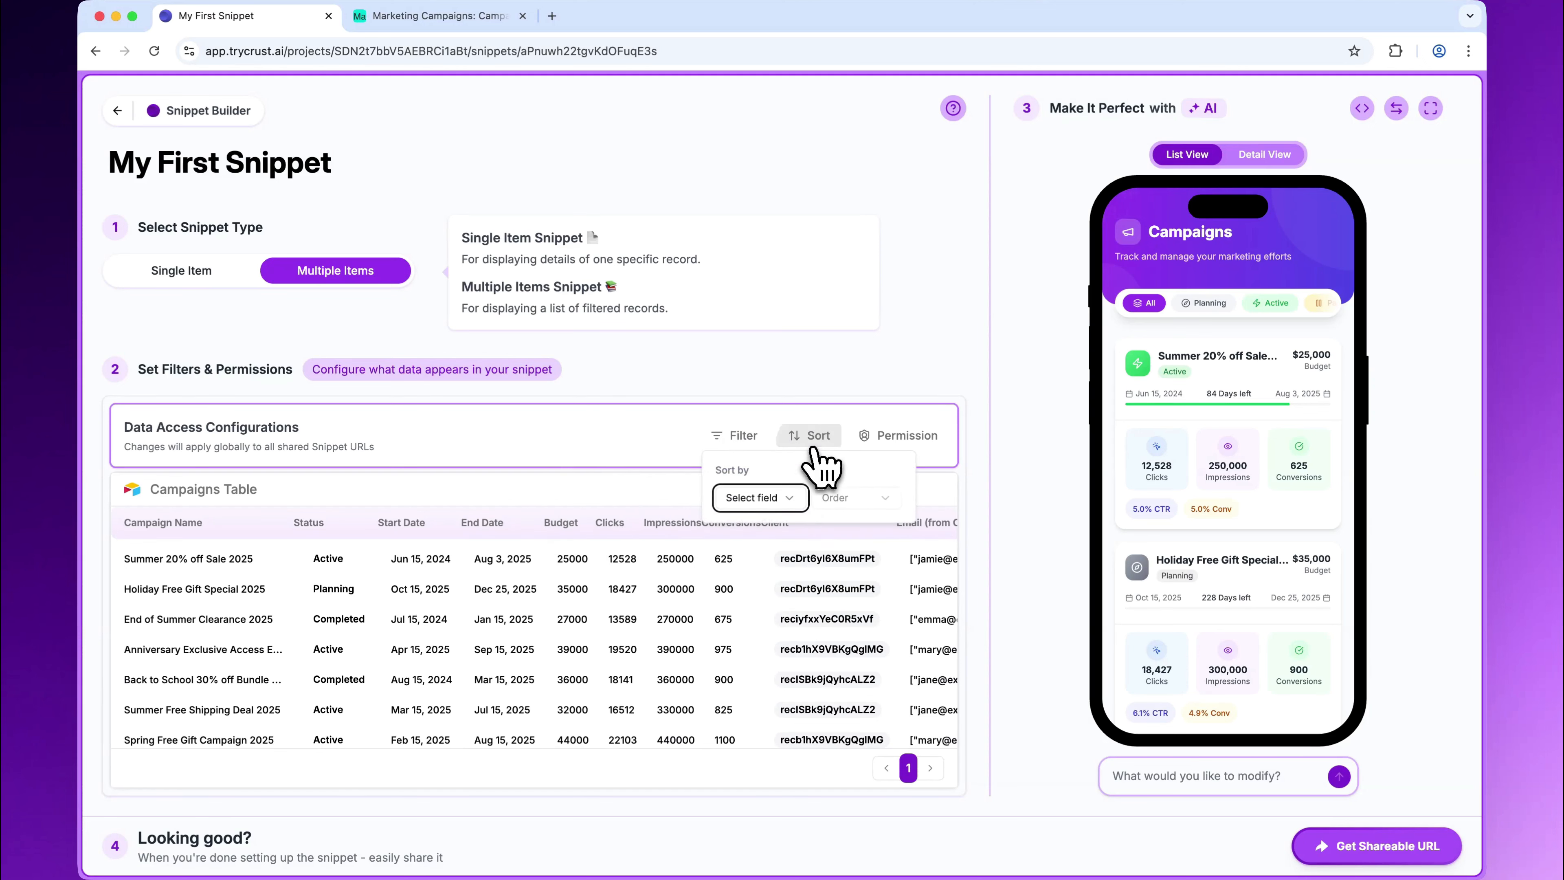
click(894, 437)
click(898, 438)
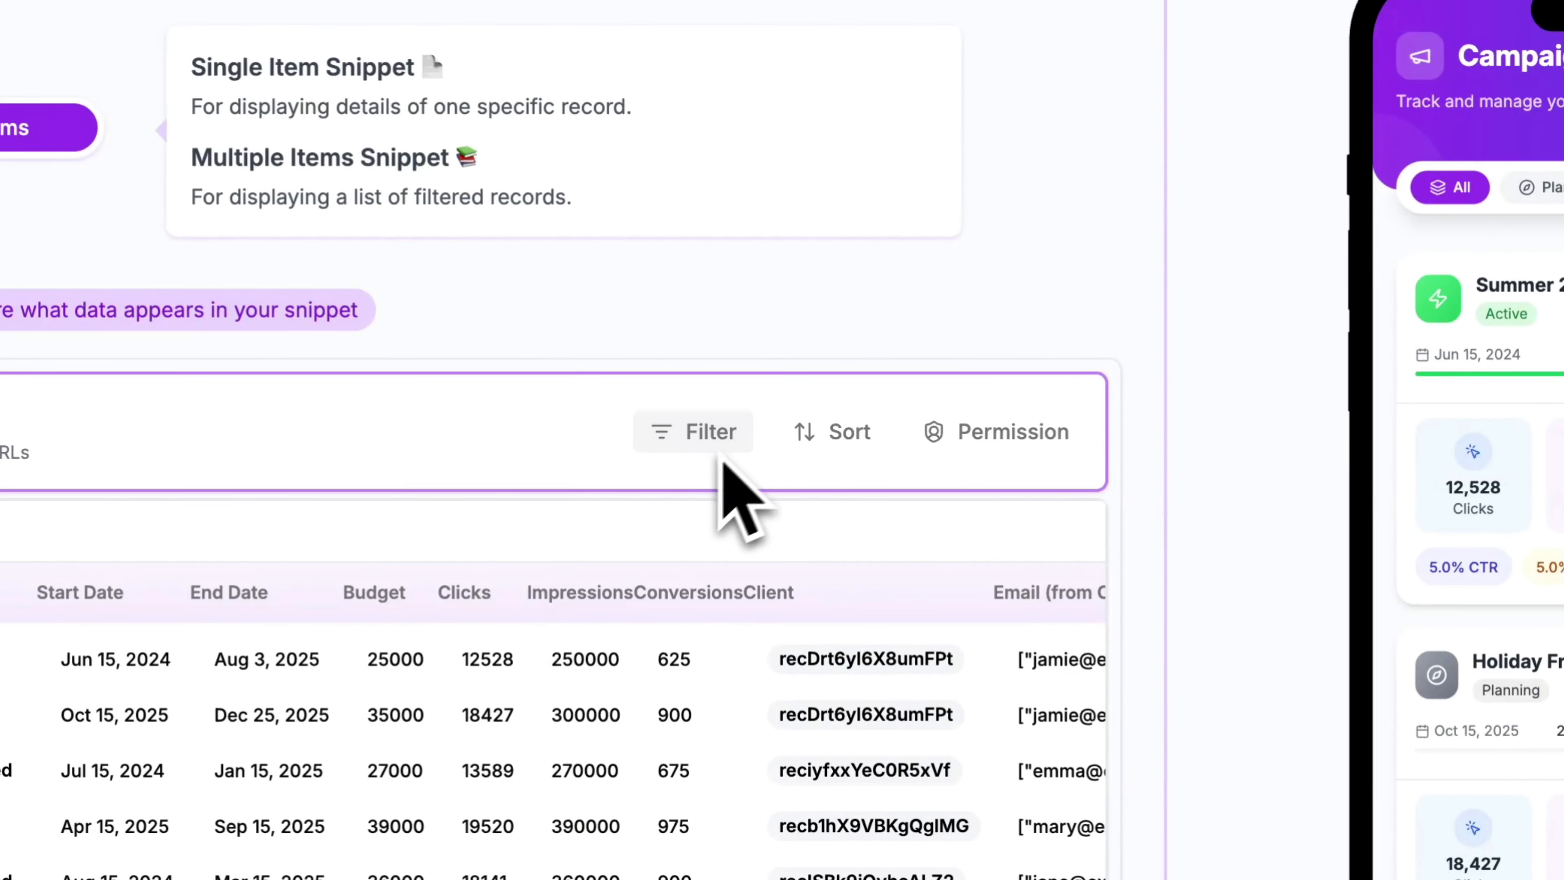
click(949, 439)
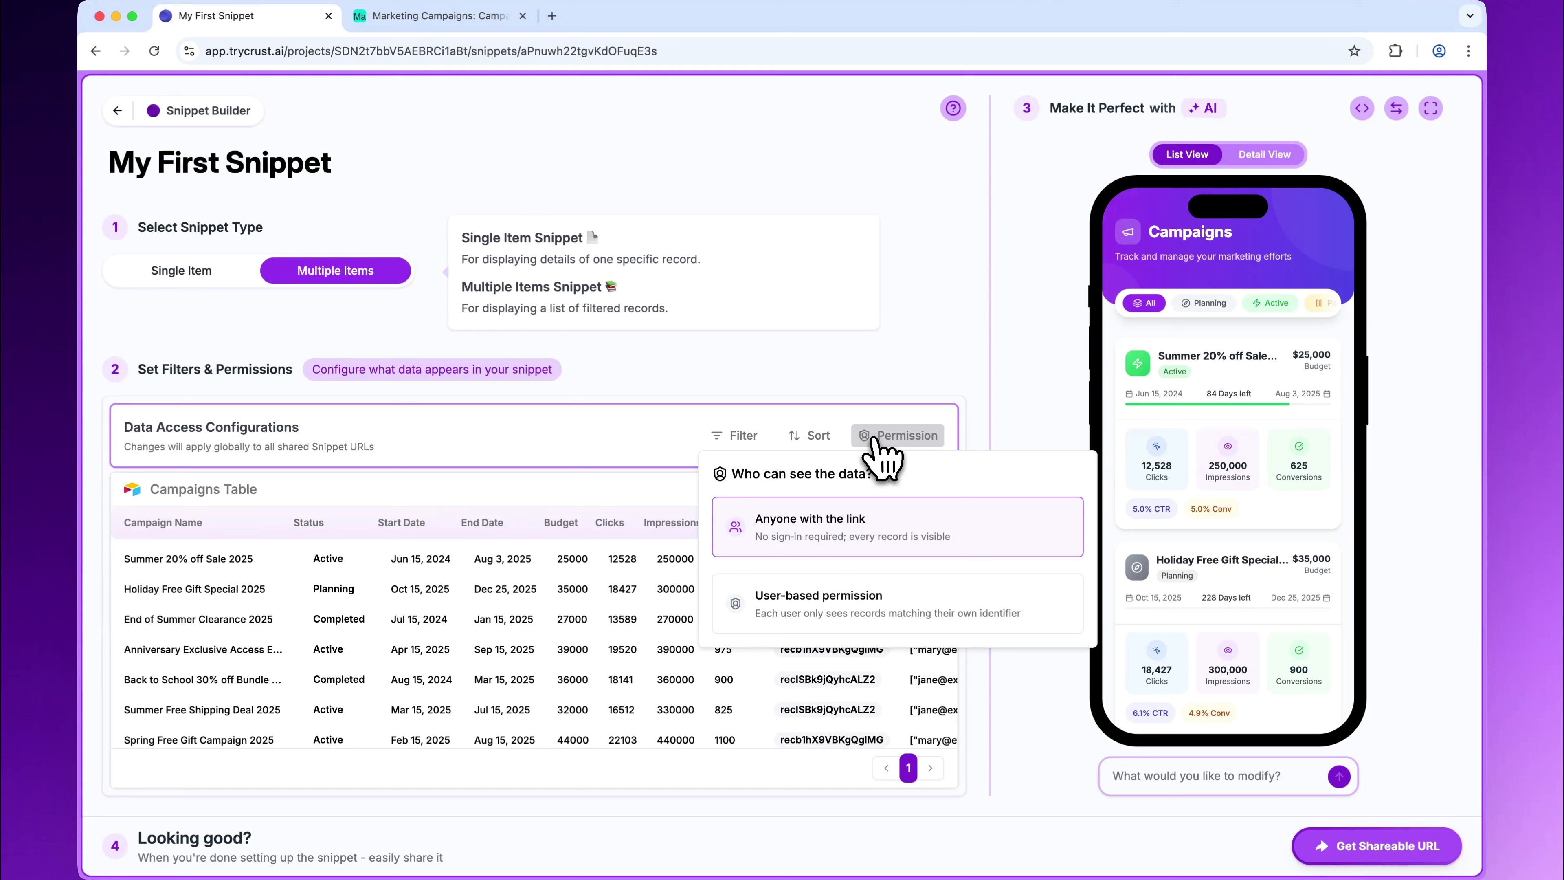
click(873, 439)
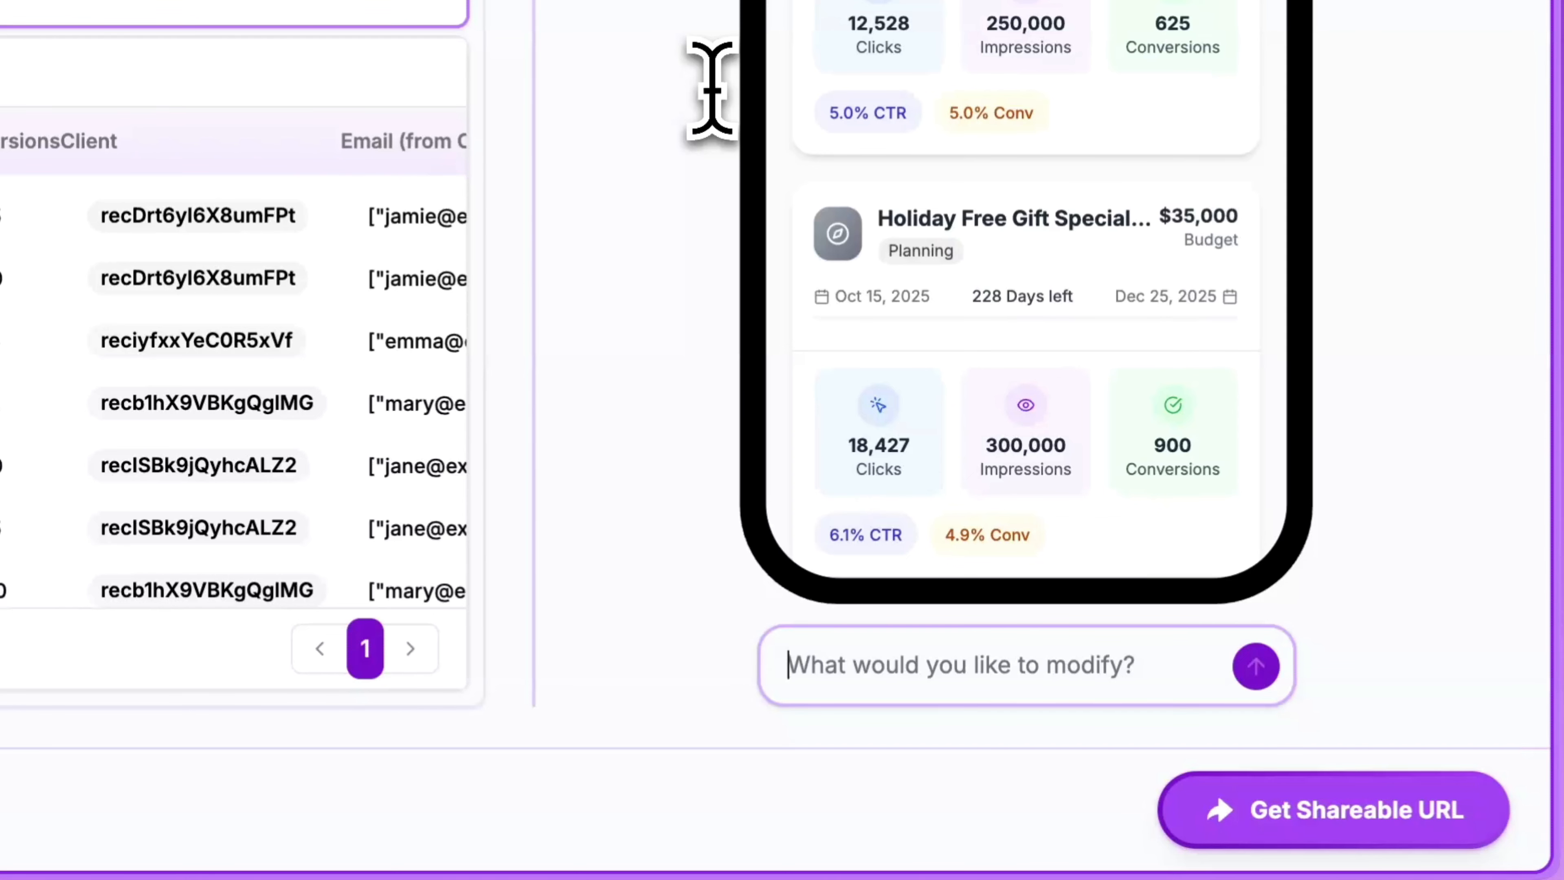
Ask the AI to "Change header background color to red" in the list view.
text(Change header)
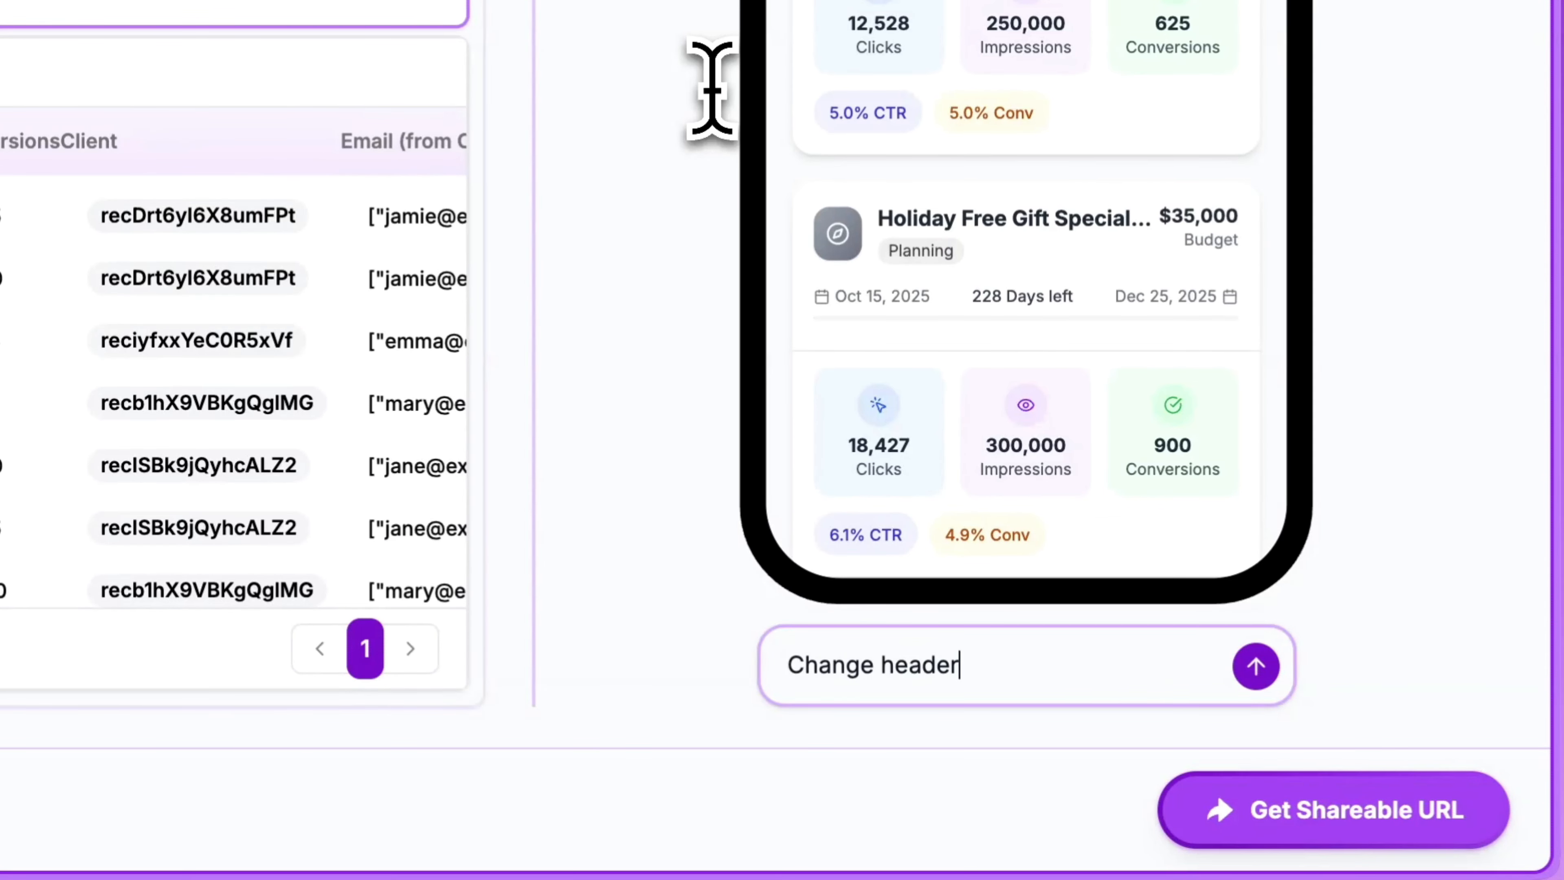
text( background color to r)
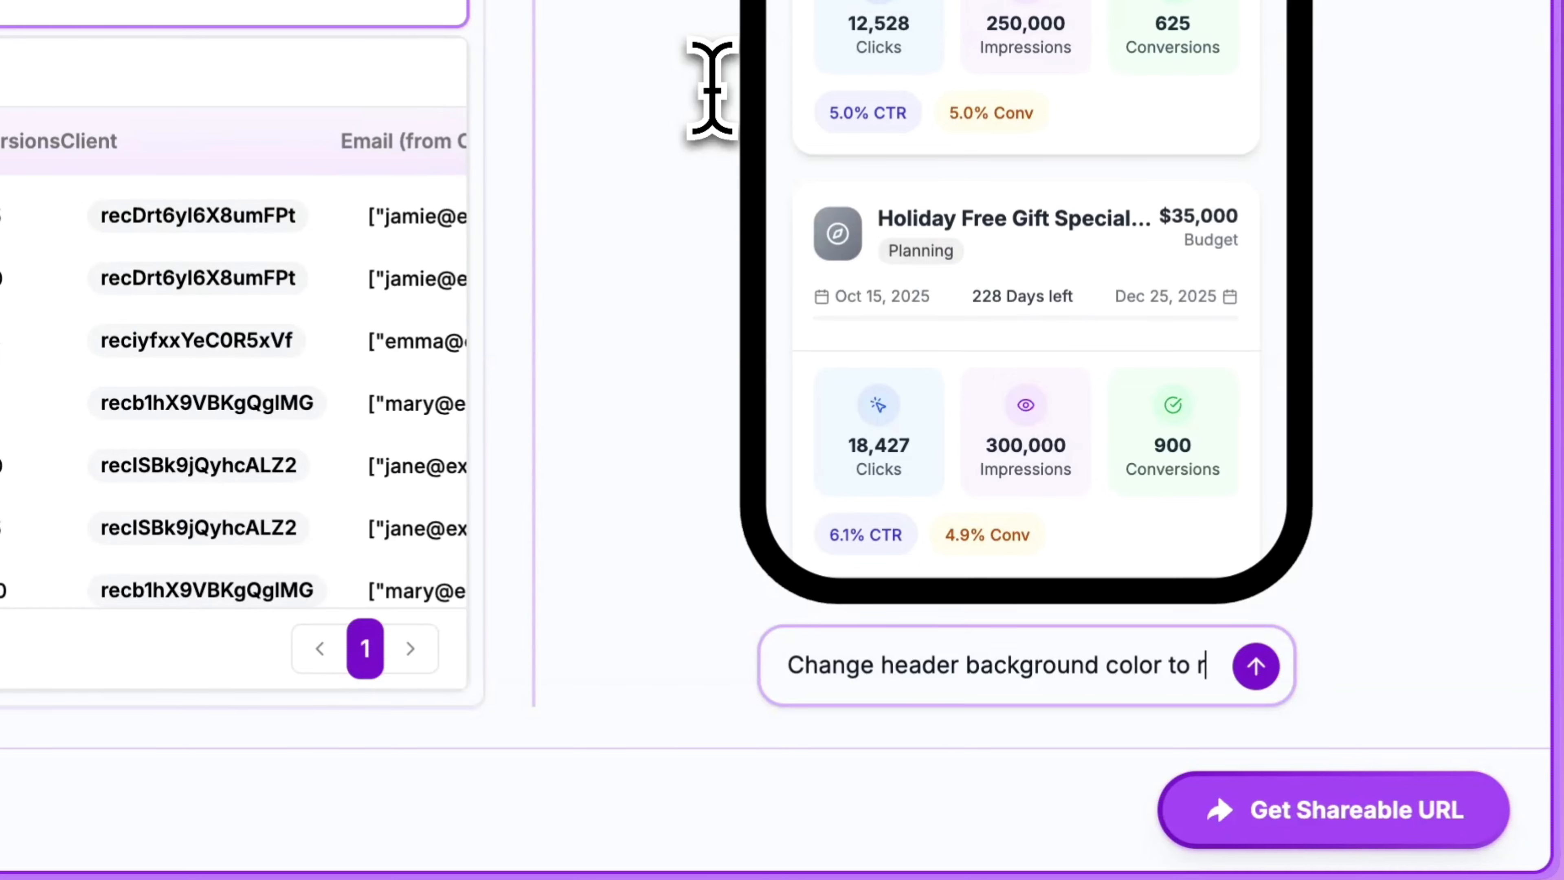
text(ed)
key(Return)
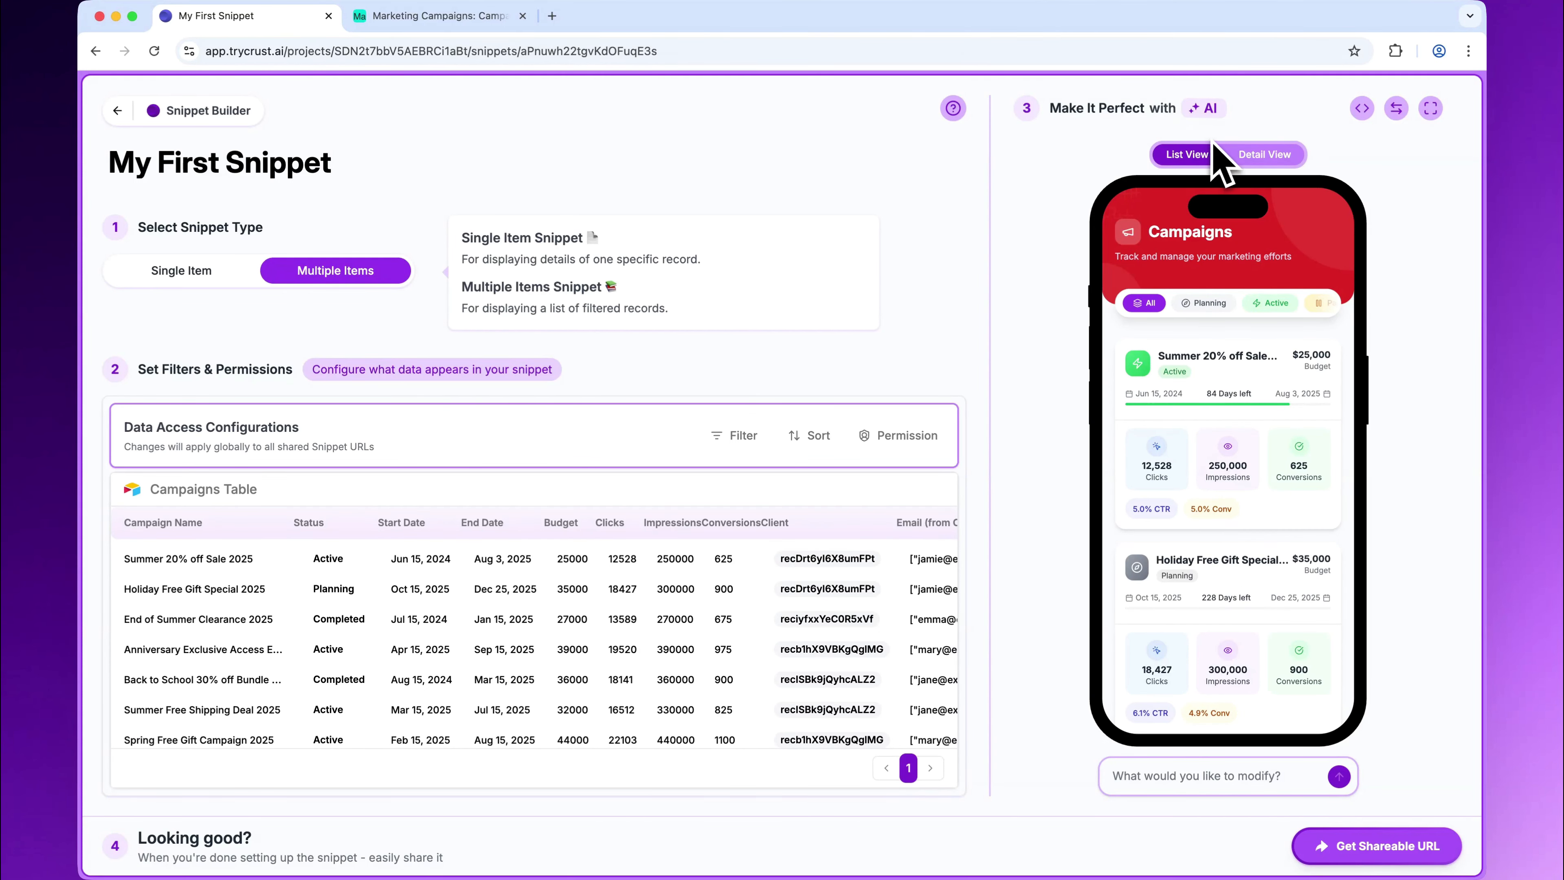
Check the snippet's detail and list views, including in the full-screen preview on a desktop device, and close that preview.
click(1260, 154)
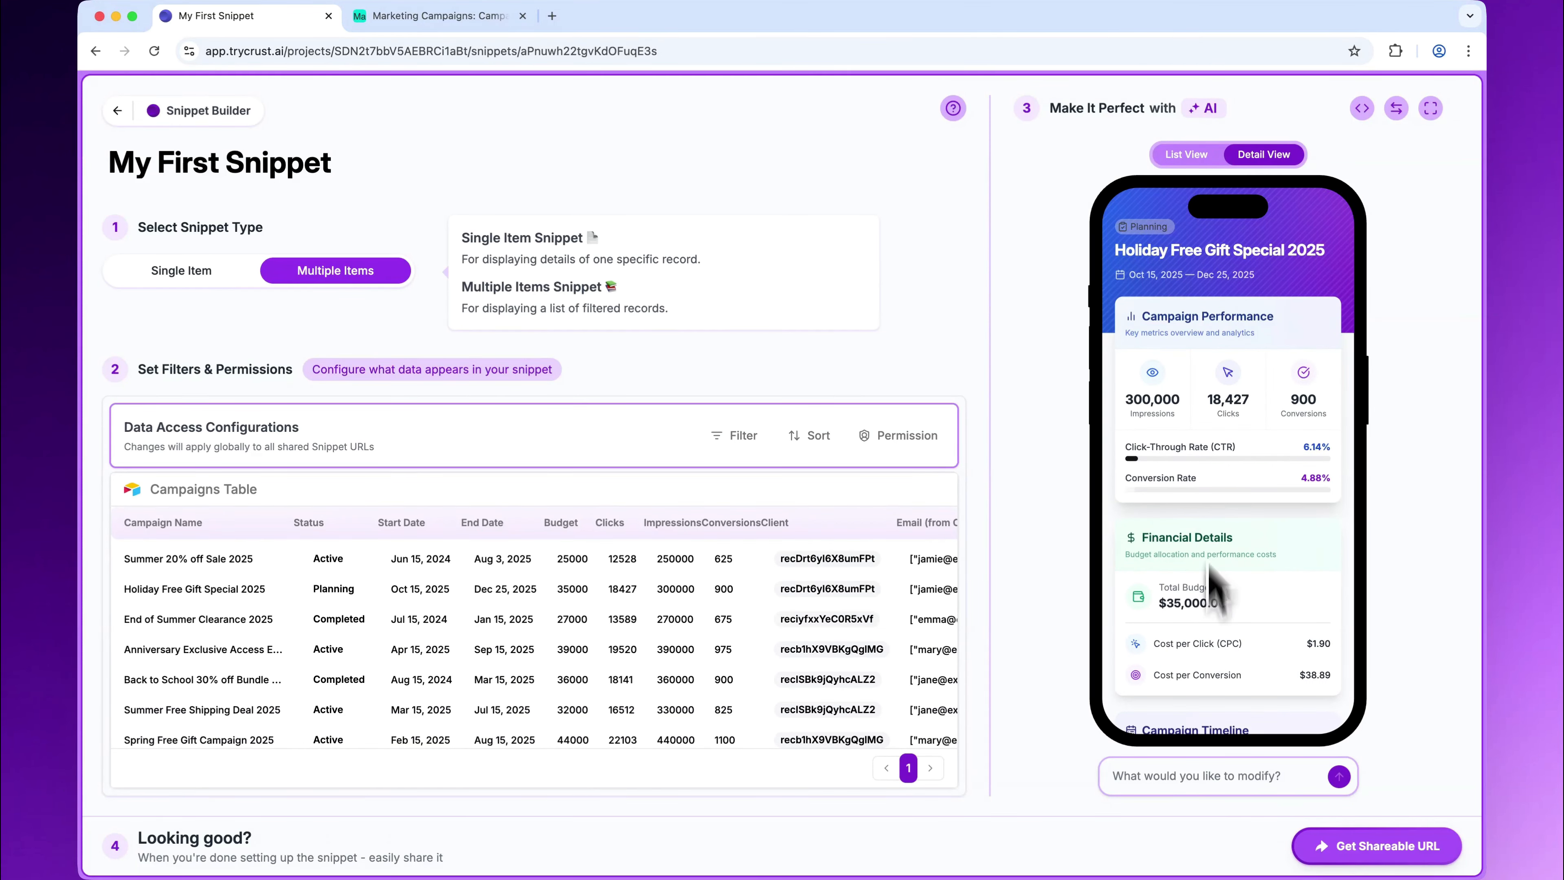
click(1186, 154)
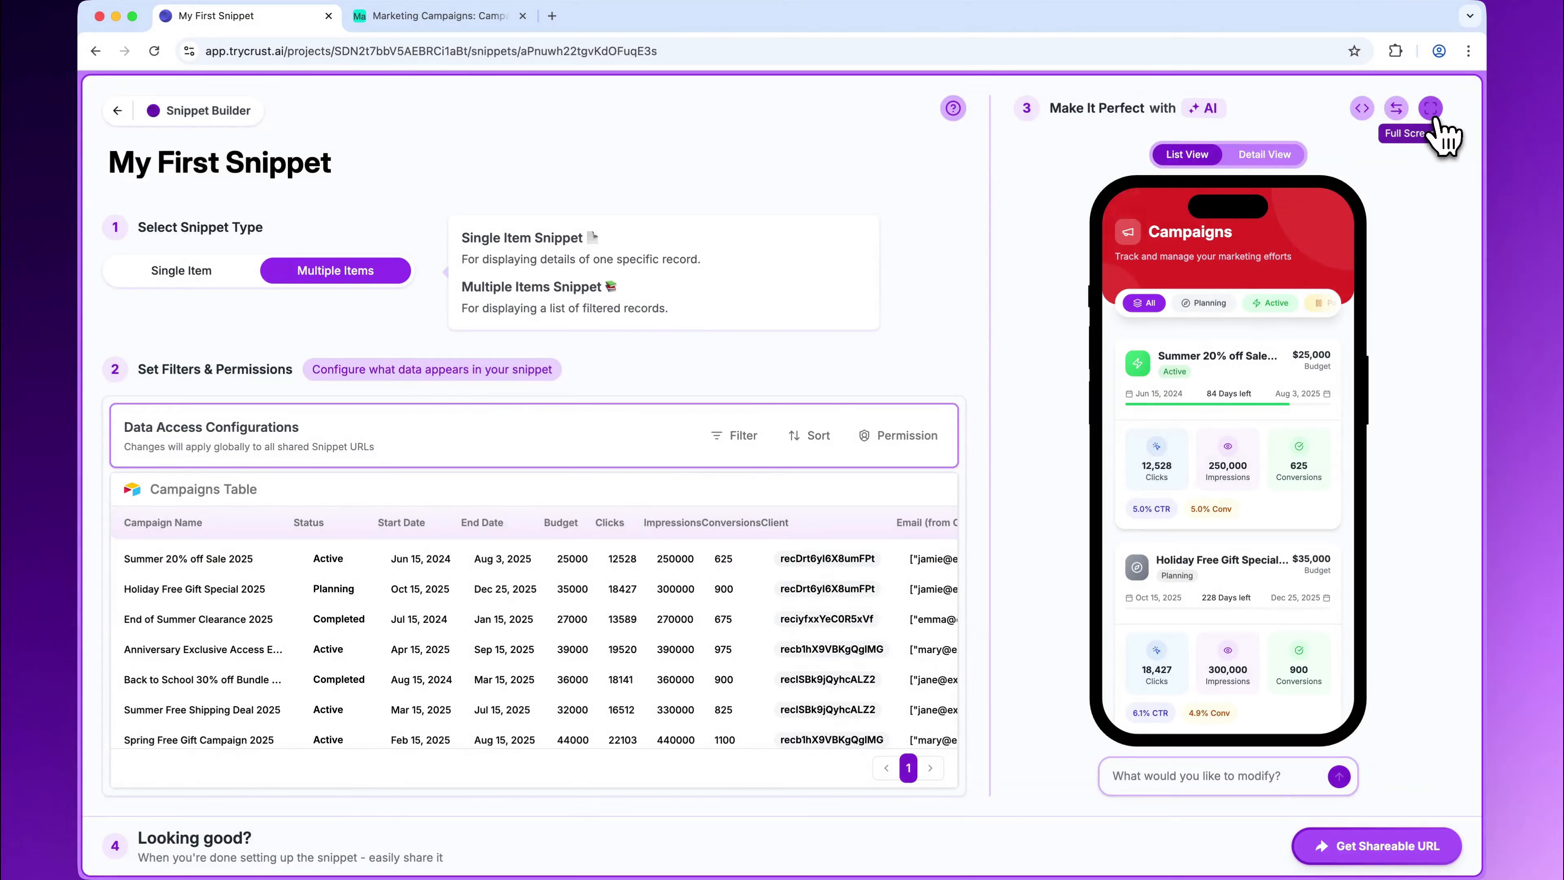
click(1438, 132)
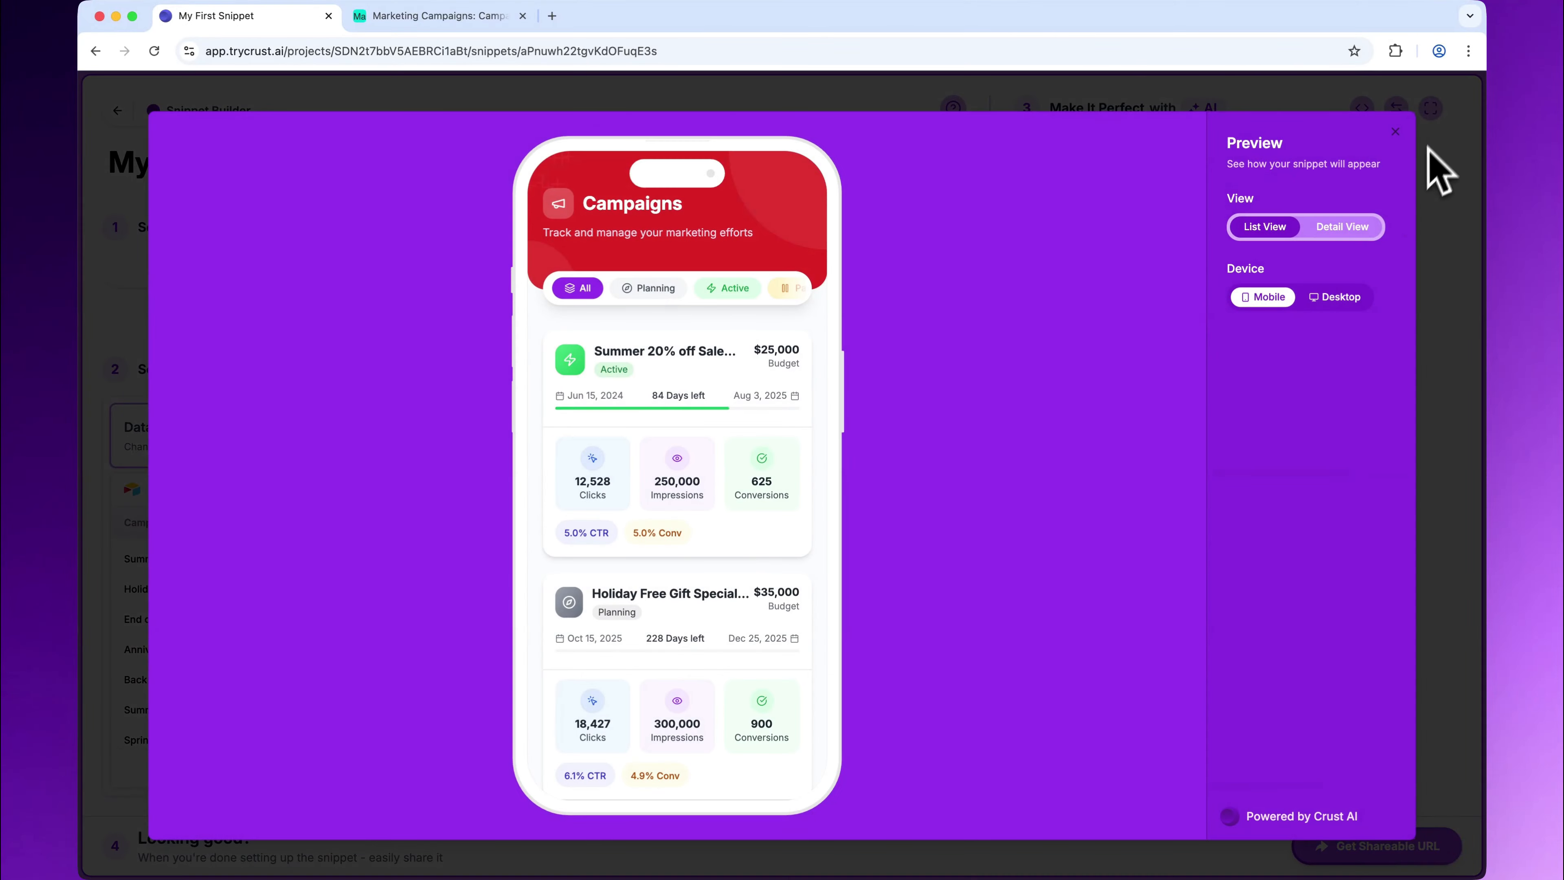
click(1335, 298)
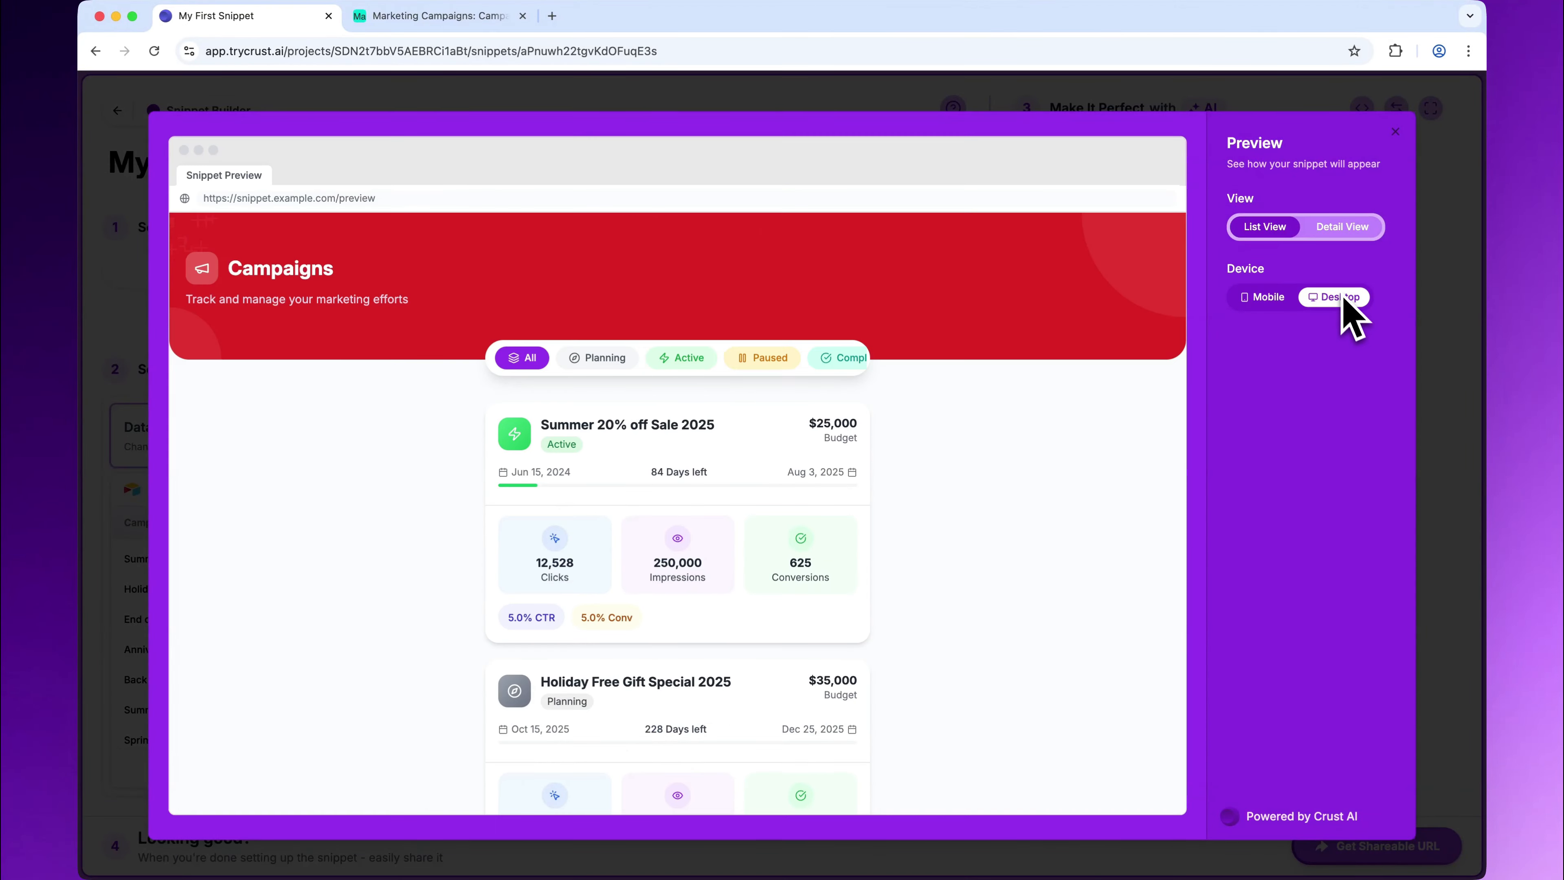
click(1346, 227)
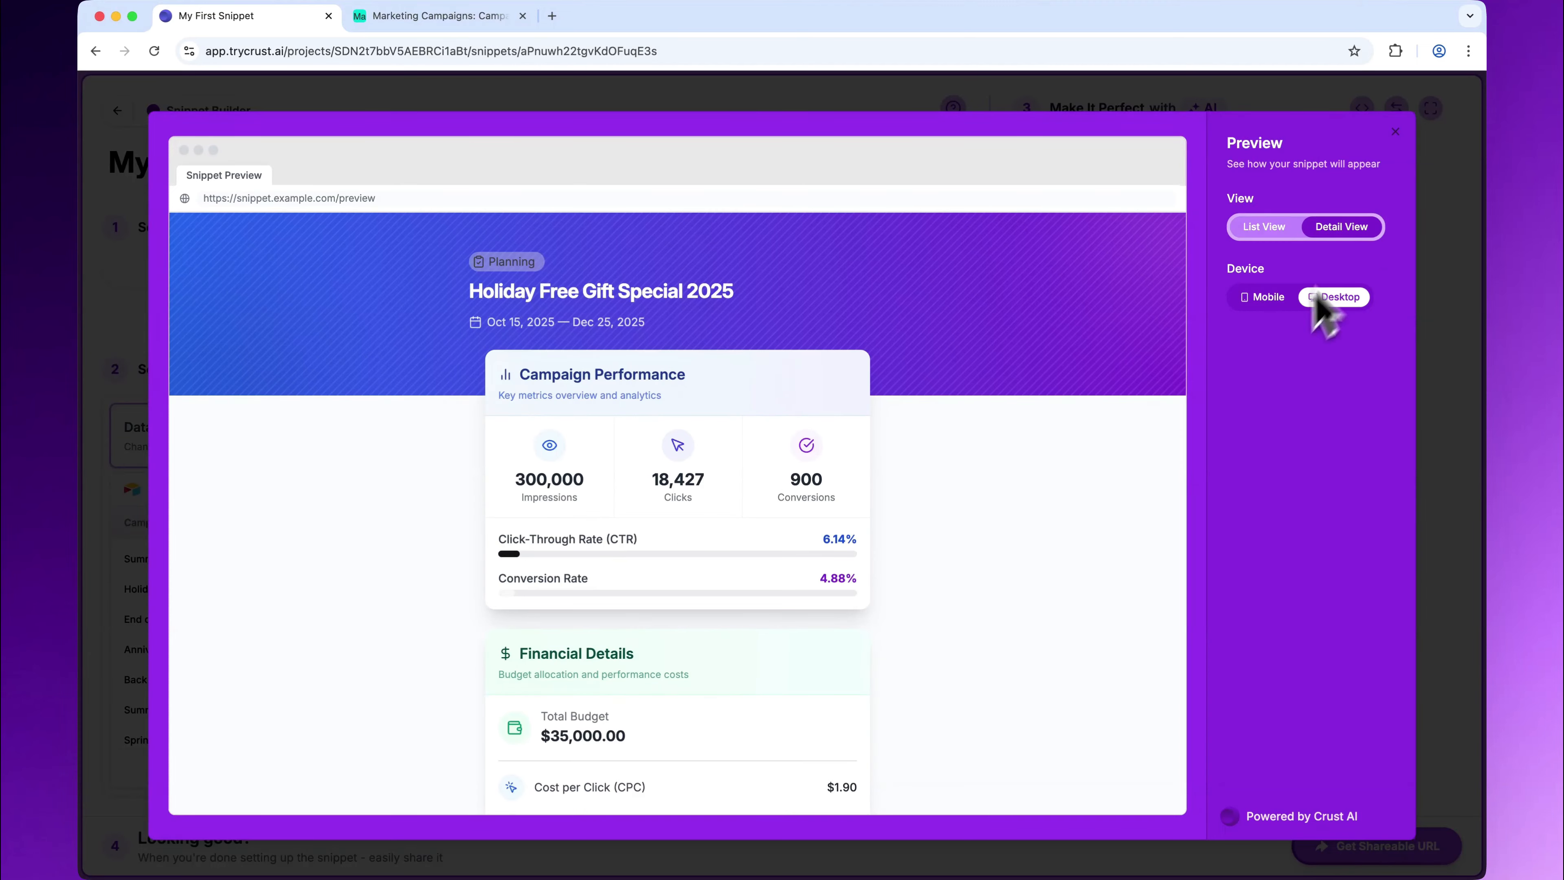
click(1281, 225)
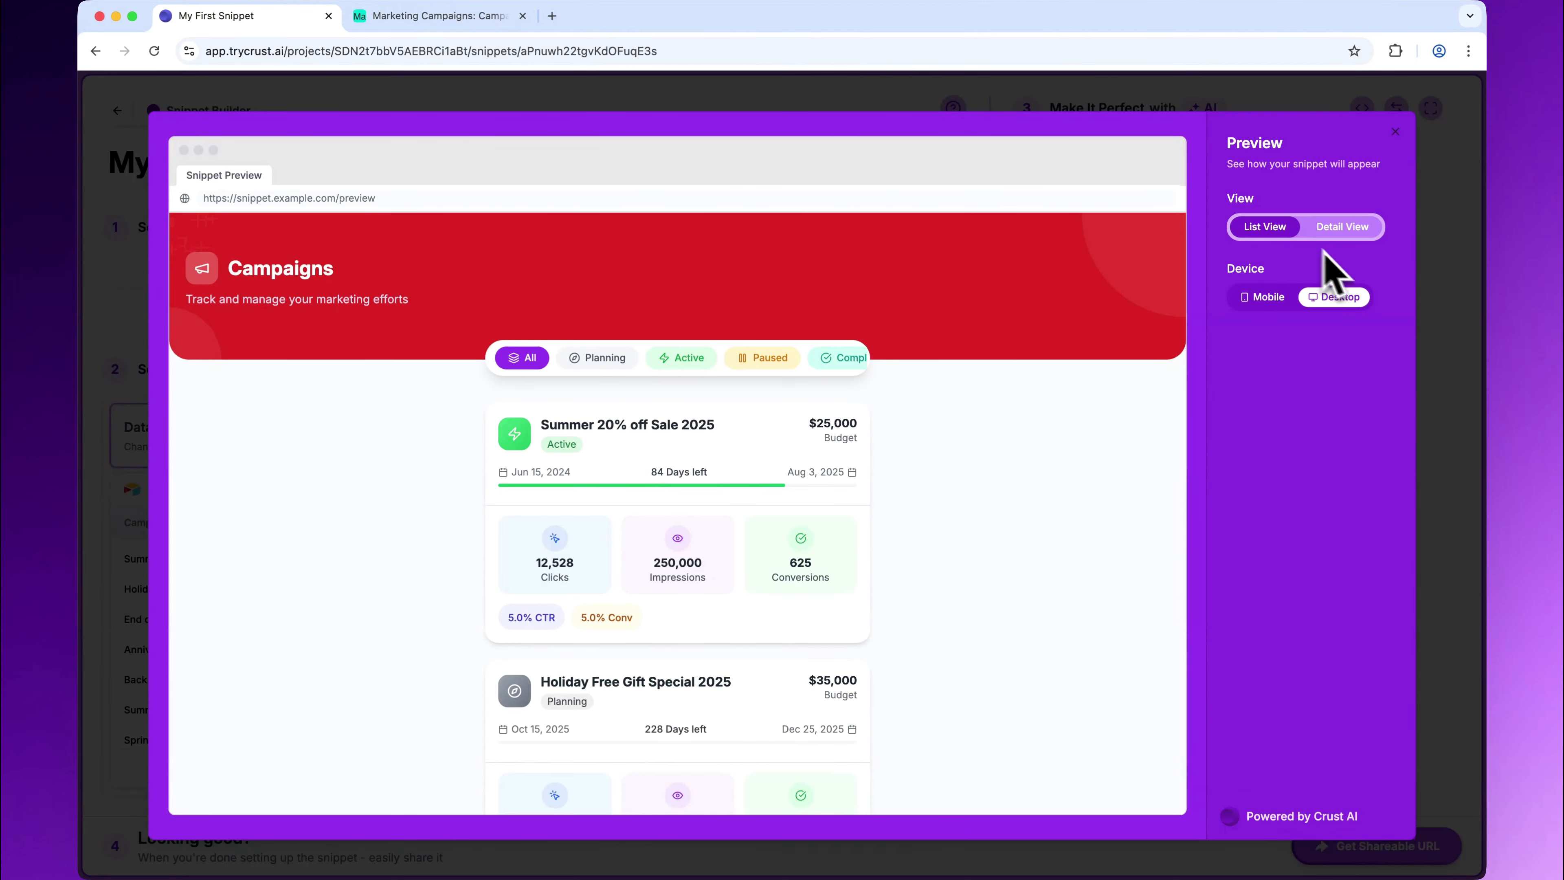
click(1443, 285)
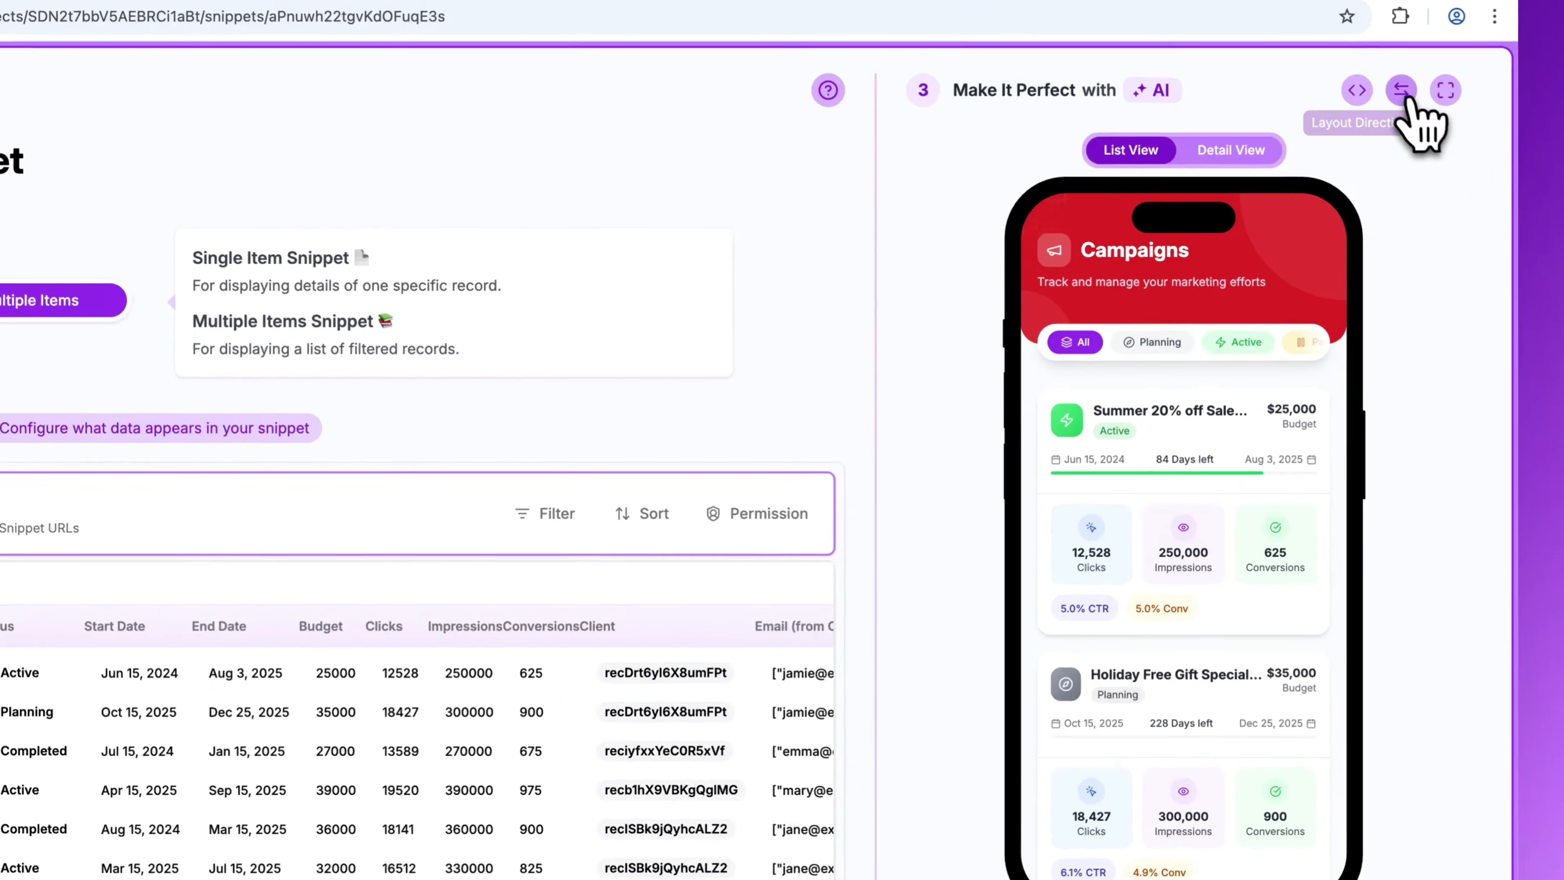
Inspect the layout direction options for the snippet and close them.
click(1399, 109)
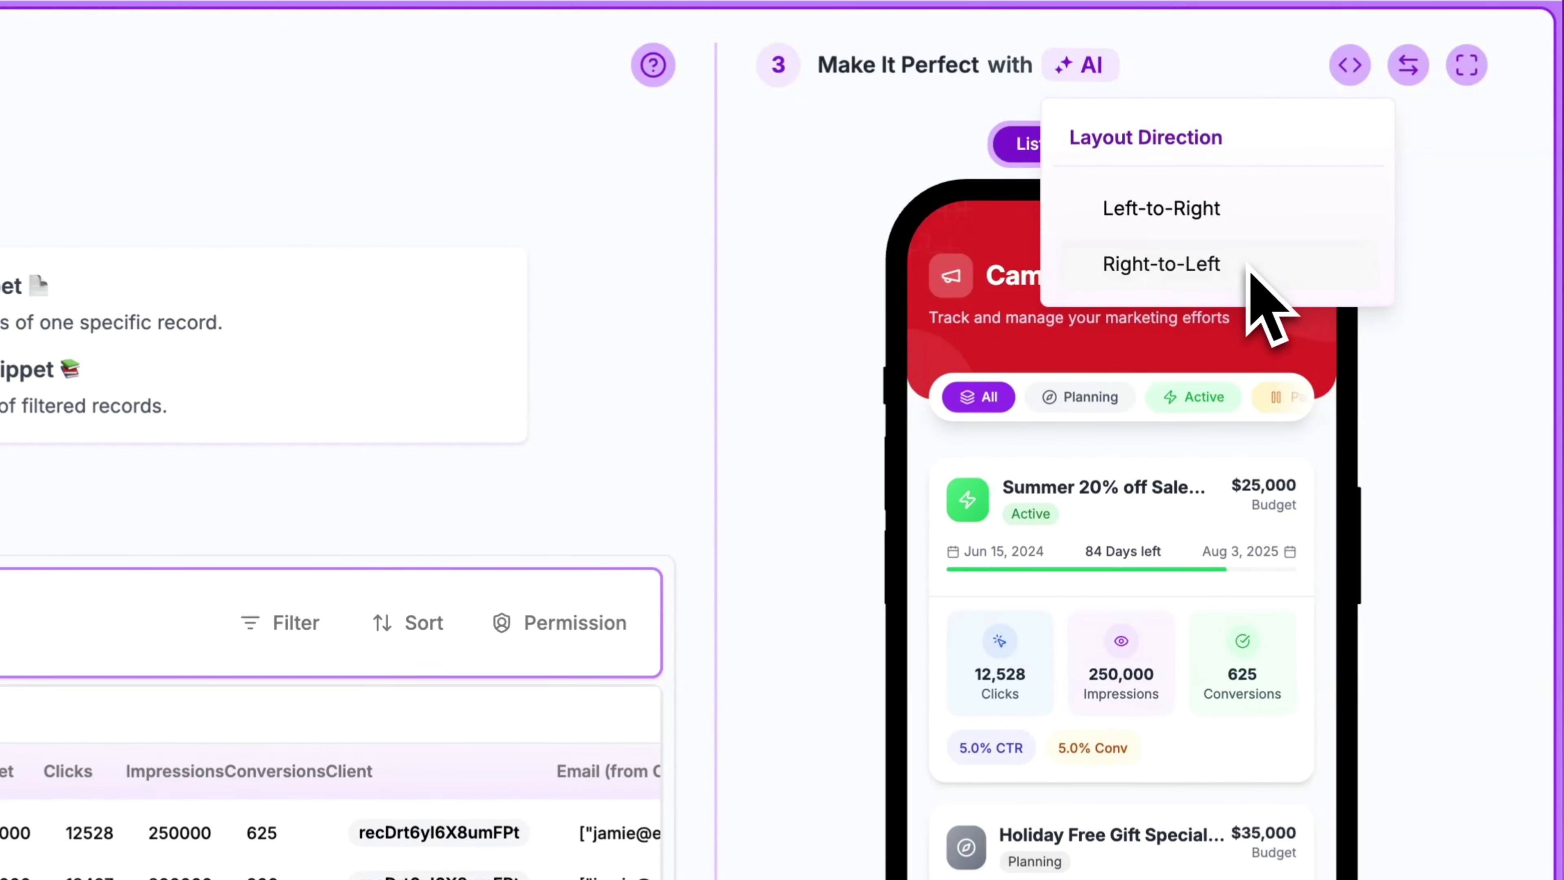
click(1409, 65)
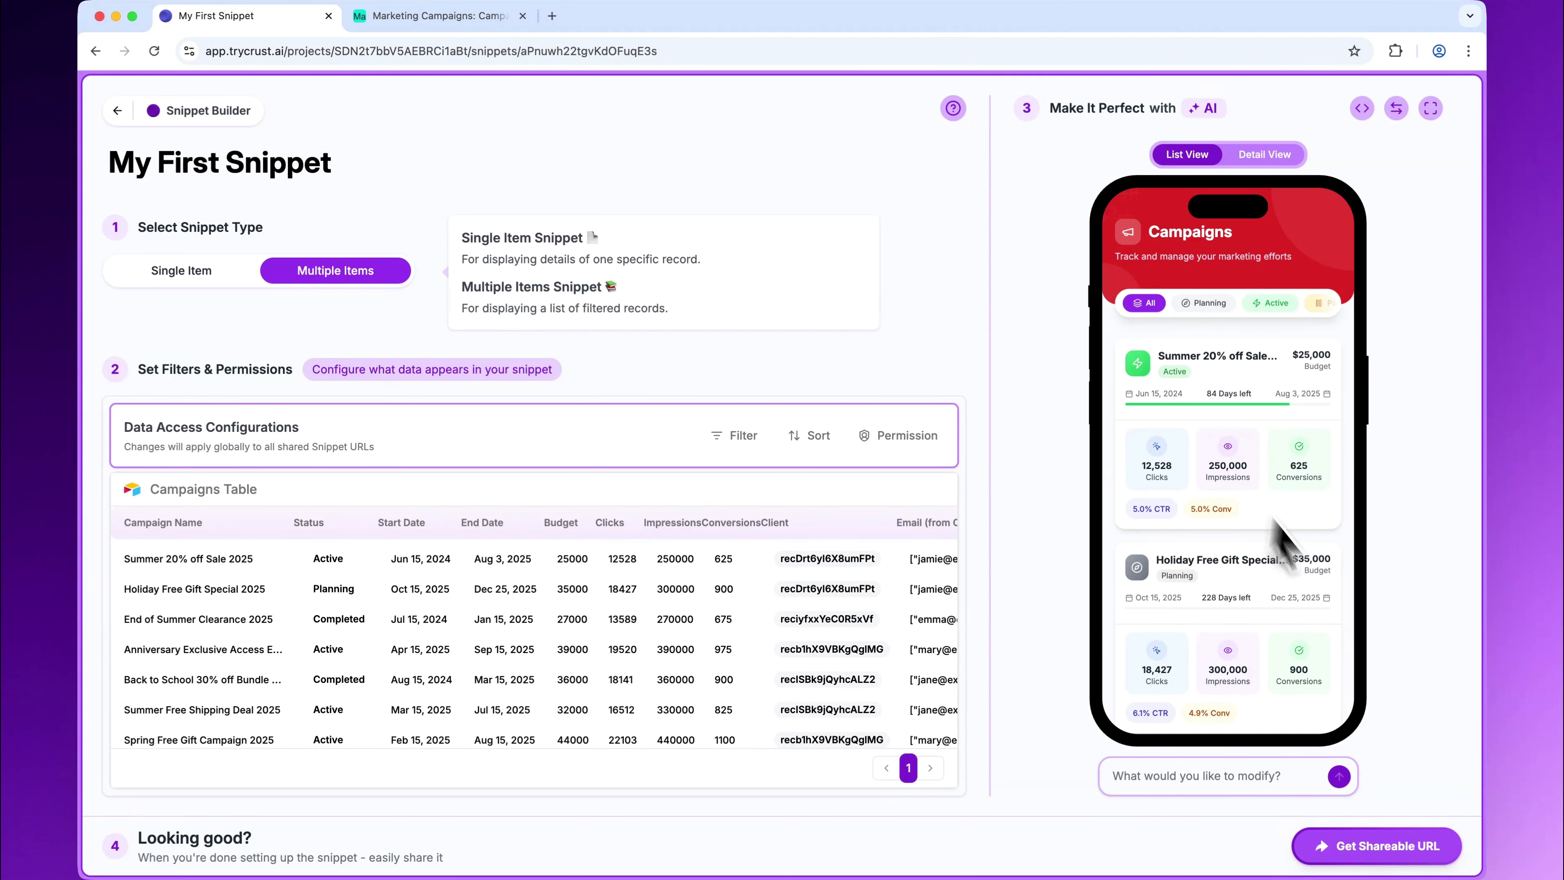
Generate the shareable URL of the multiple items snippet and open the shared campaign list.
click(1407, 845)
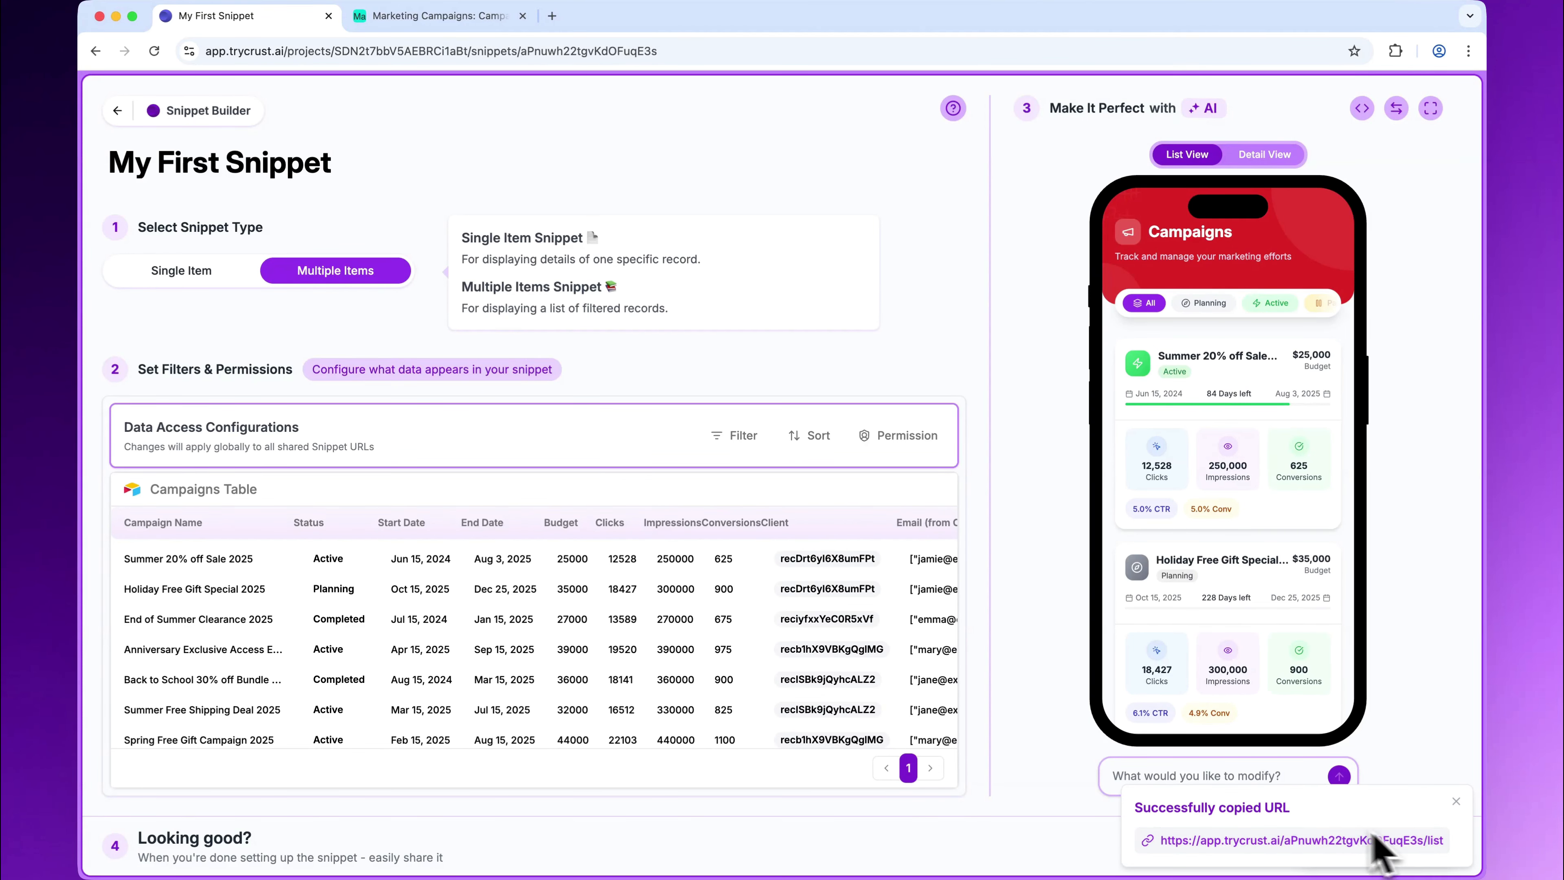
click(1312, 841)
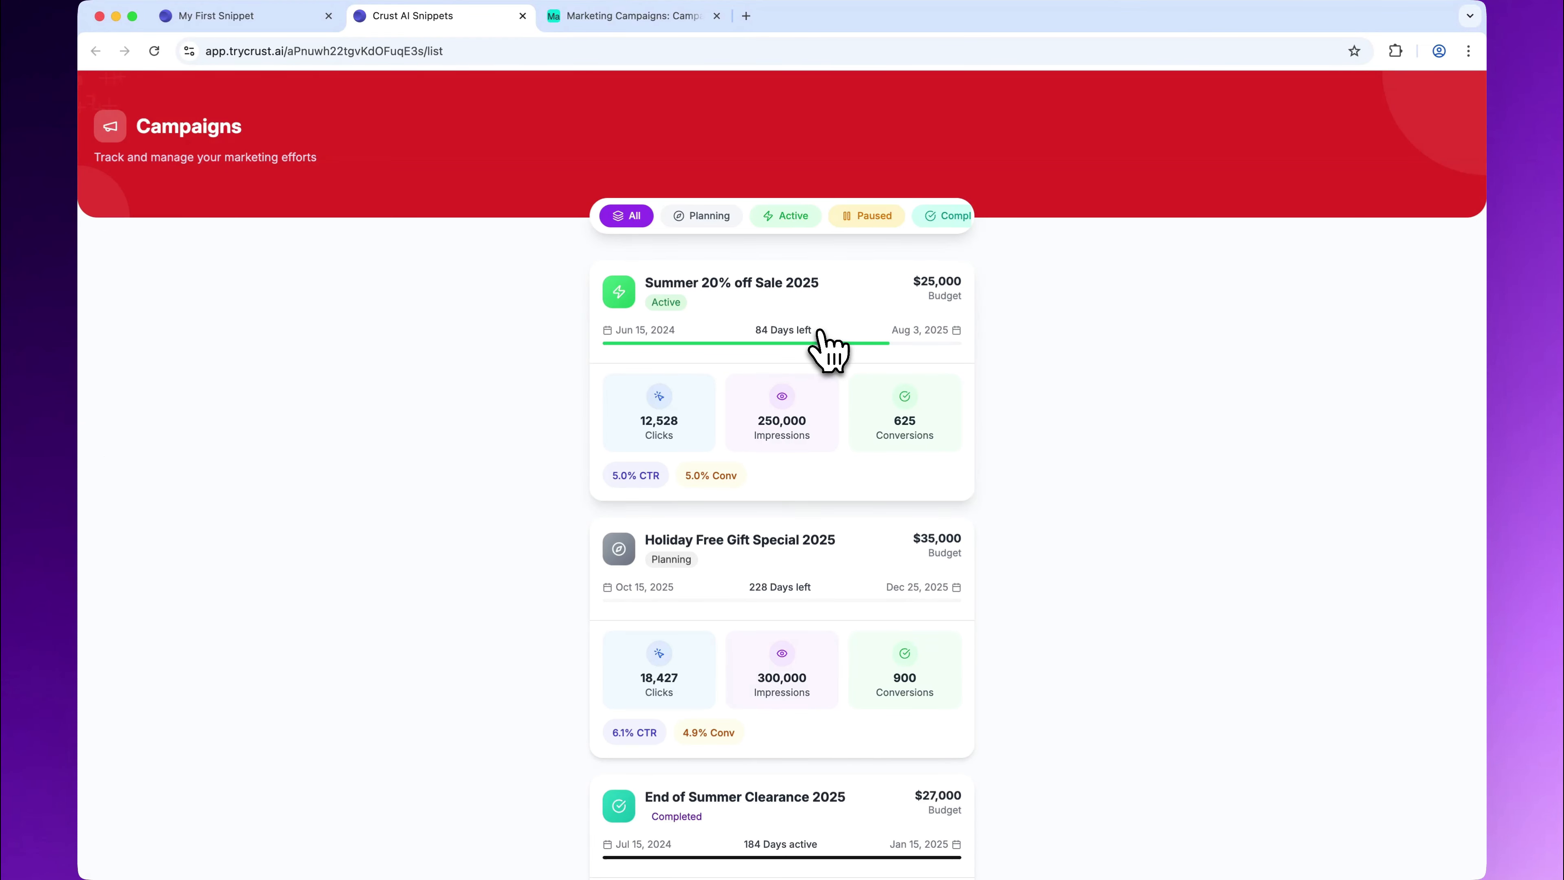
View the detail pages of the Summer 20% off Sale 2025 and End of Summer Clearance 2025 campaigns, and close the shared snippet page.
click(776, 290)
scroll(782, 308, left, 5)
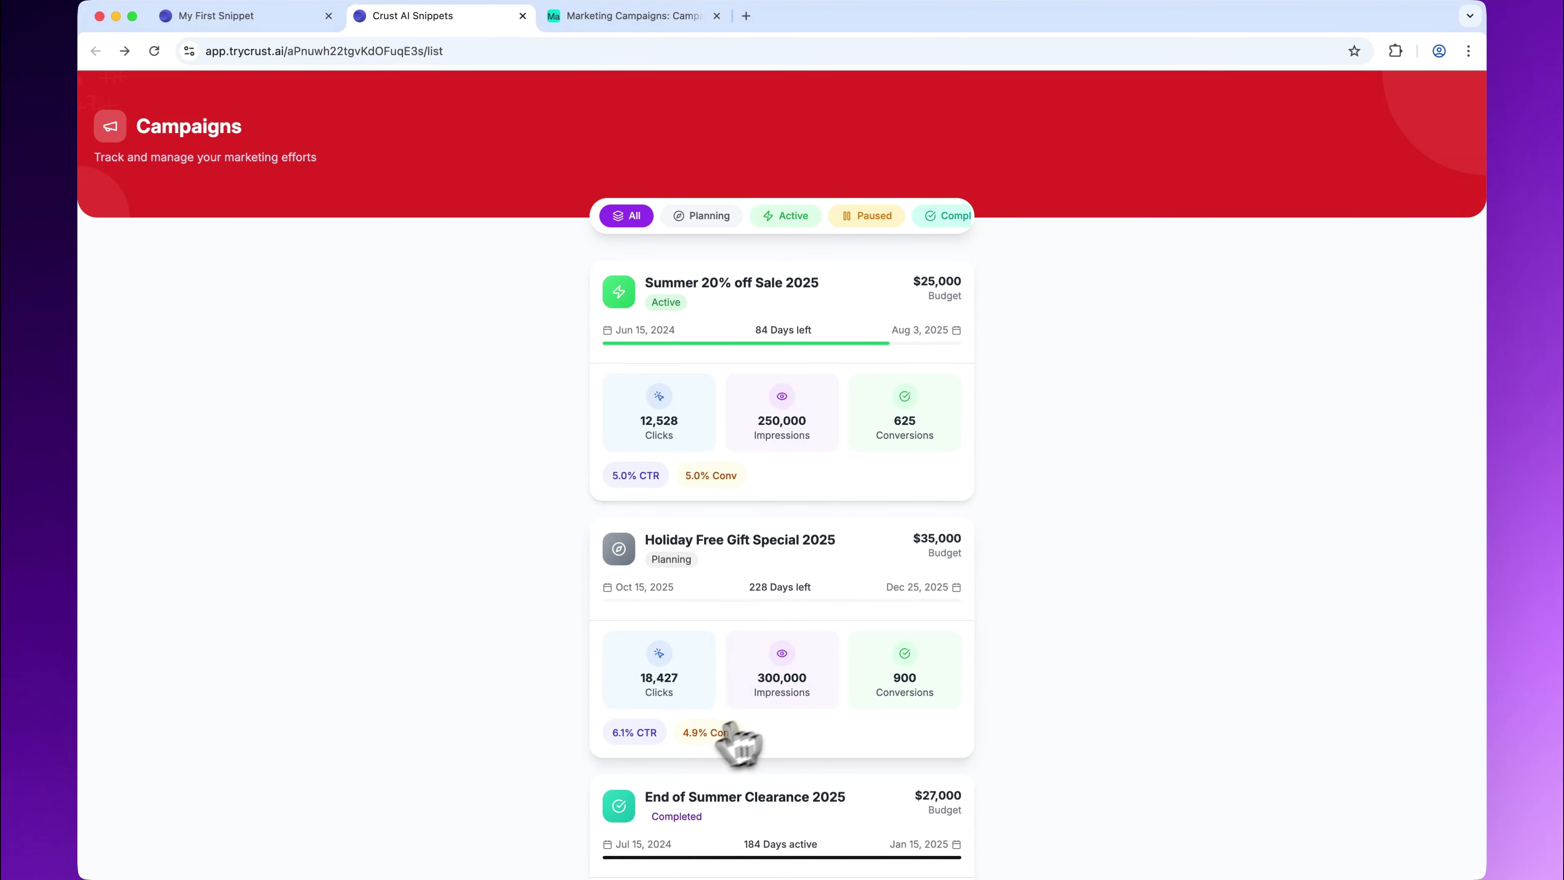
click(684, 819)
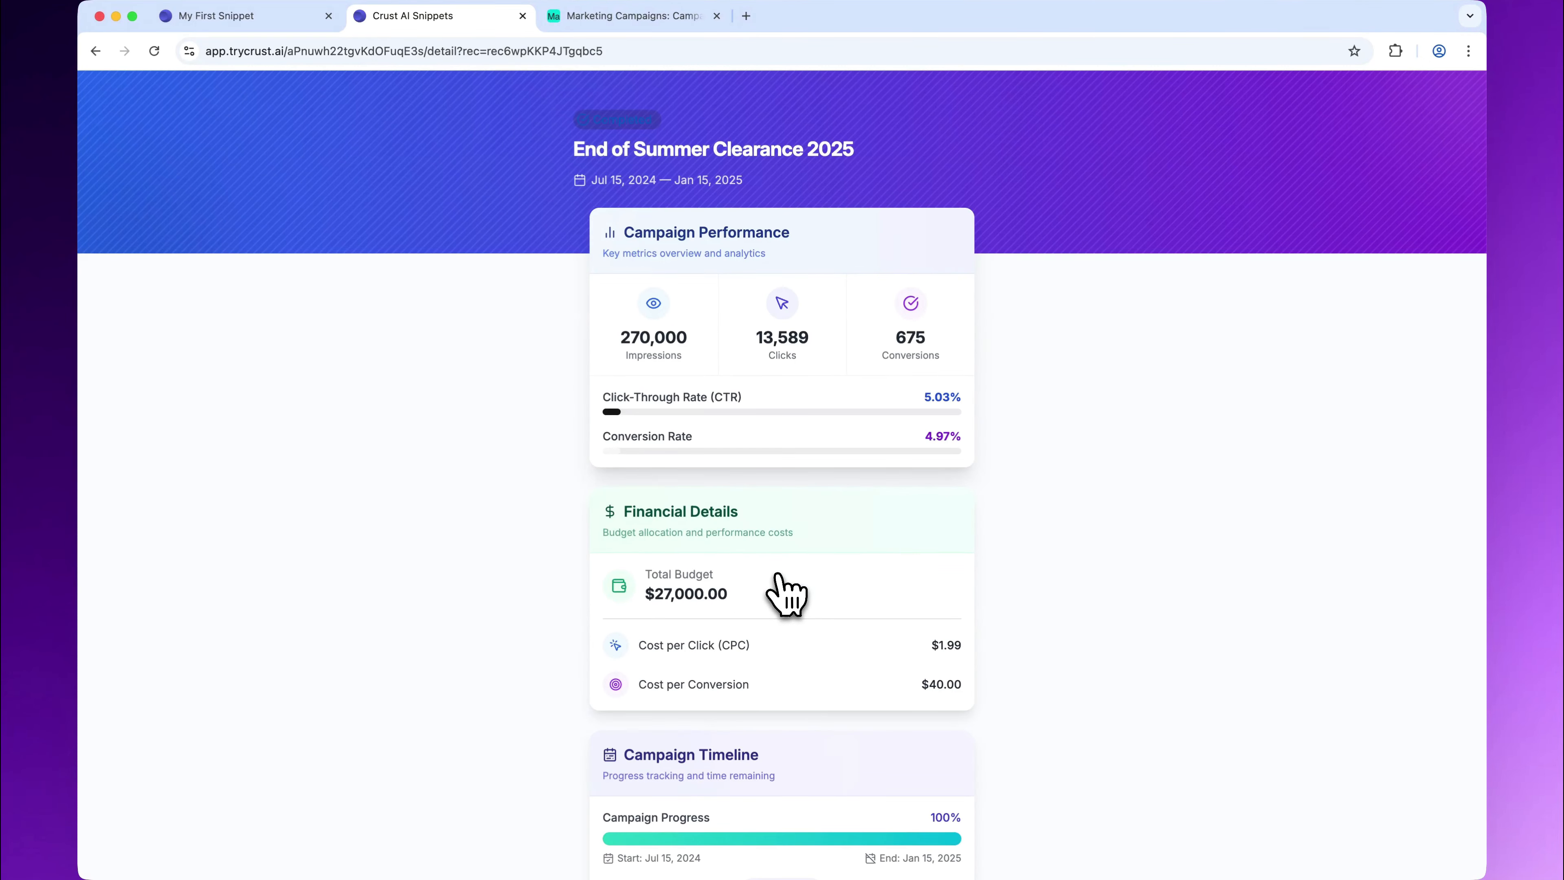
scroll(779, 578, left, 5)
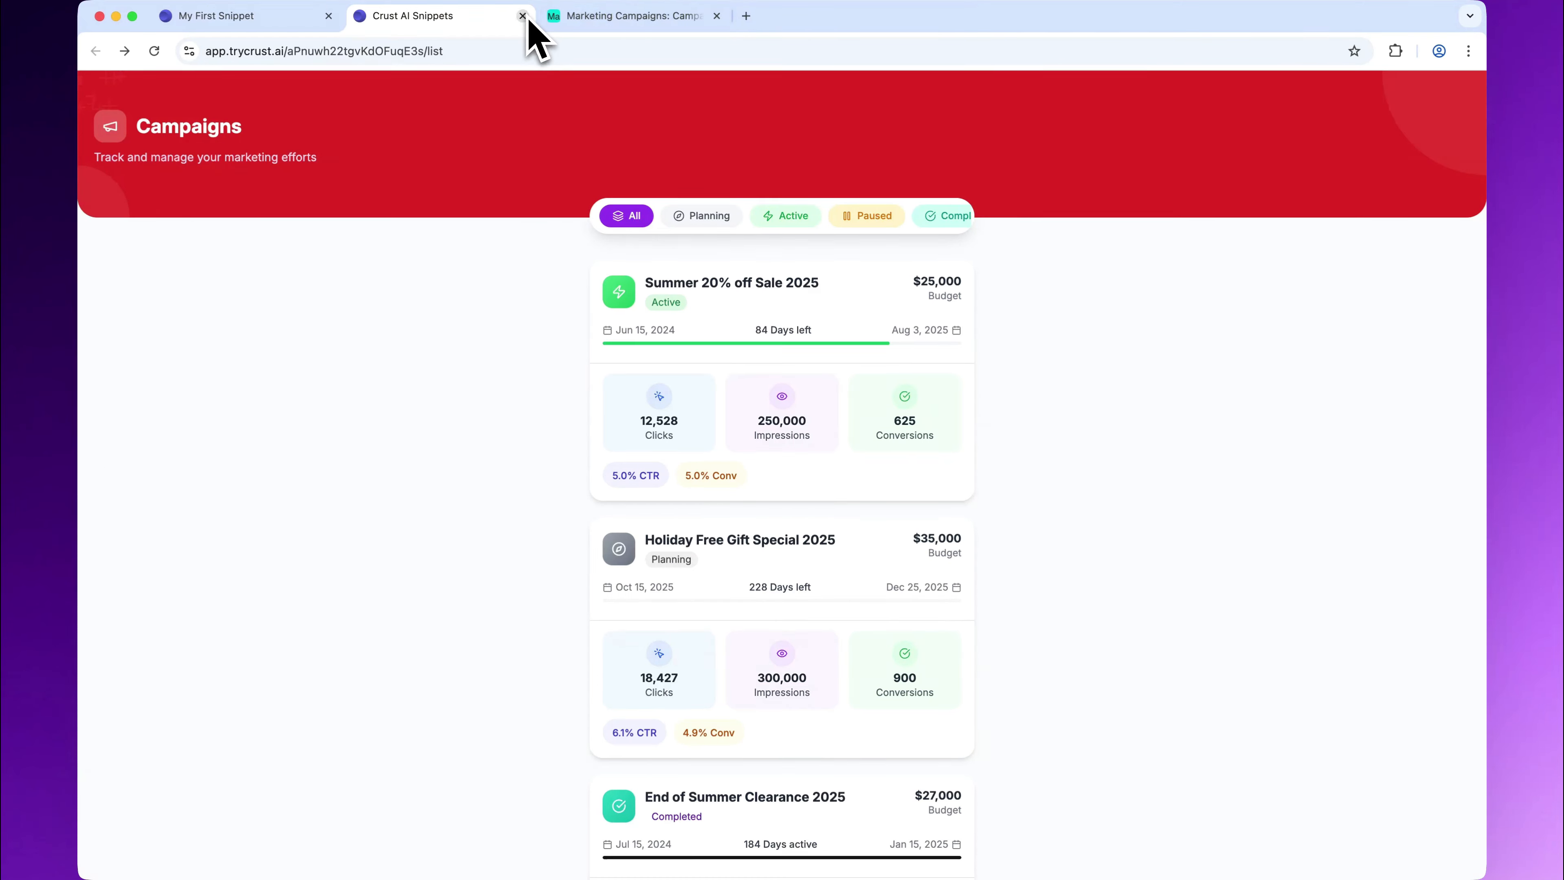
click(523, 16)
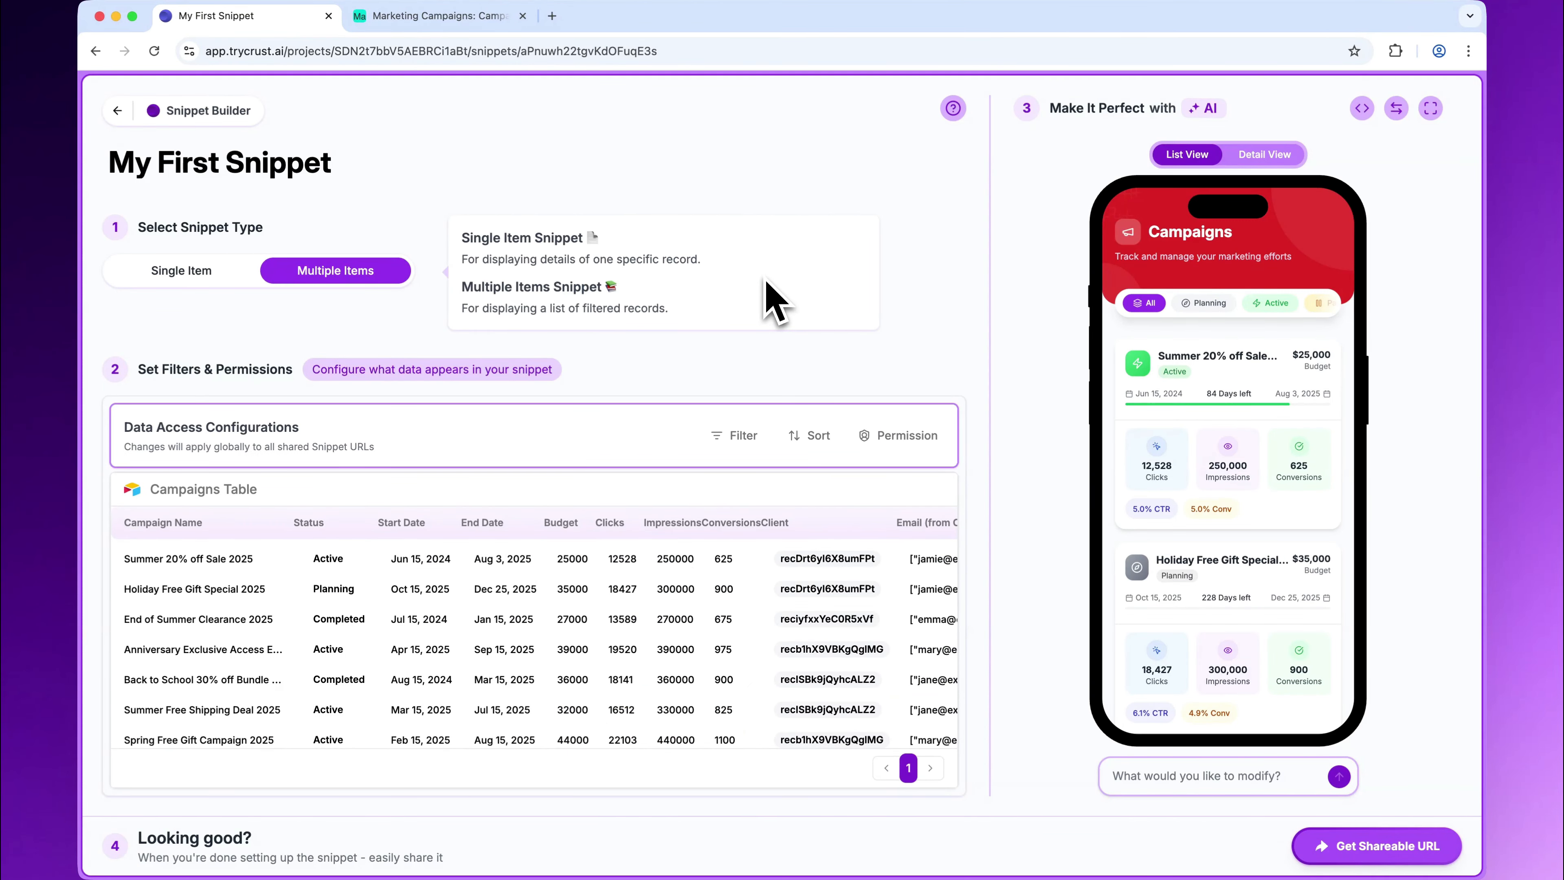